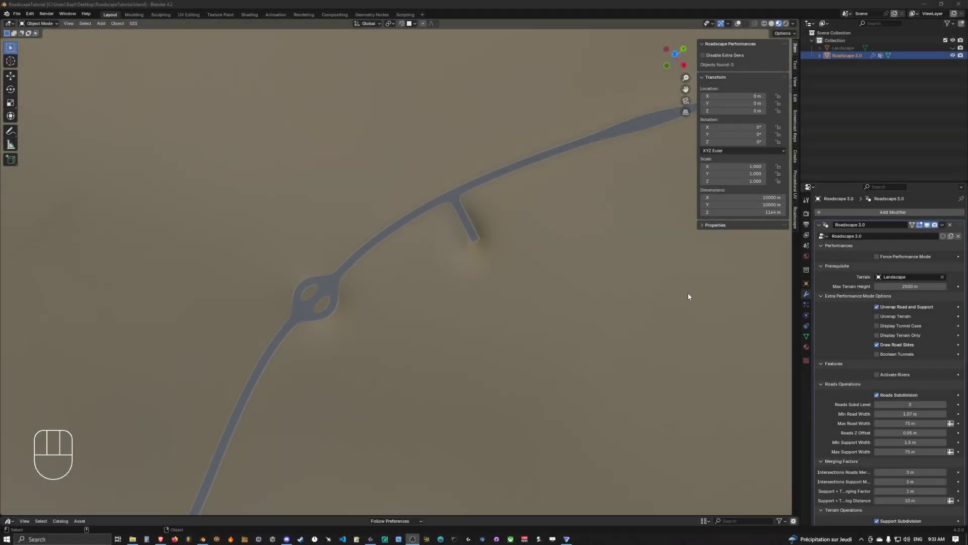
# - Turn on Force Performance Mode for the Roadscape 3.0 object and open its mesh for editing with the viewport overlays shown
pyautogui.scroll(4, 474, 262)
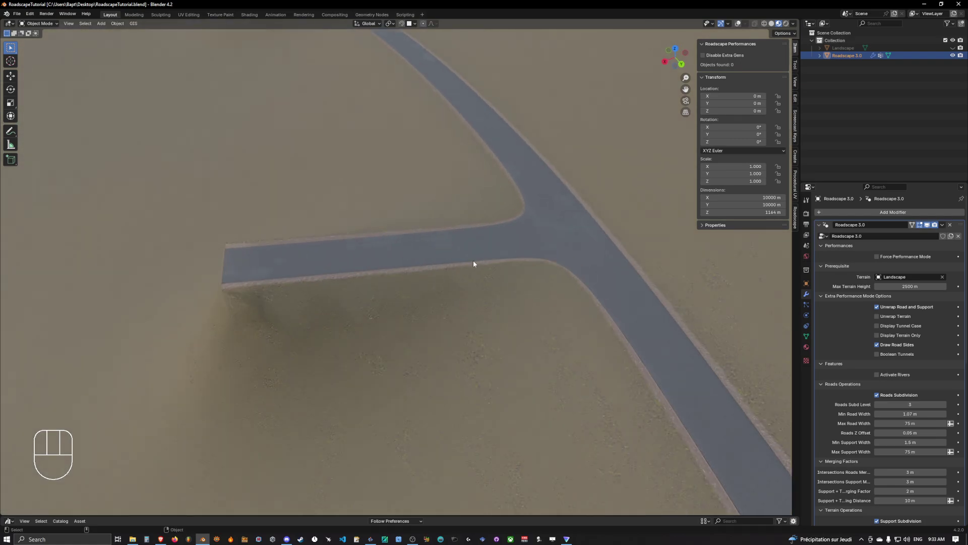
pyautogui.keyDown('shift'); pyautogui.moveTo(488, 272); pyautogui.dragTo(516, 259, button='middle'); pyautogui.keyUp('shift')
pyautogui.click(460, 253)
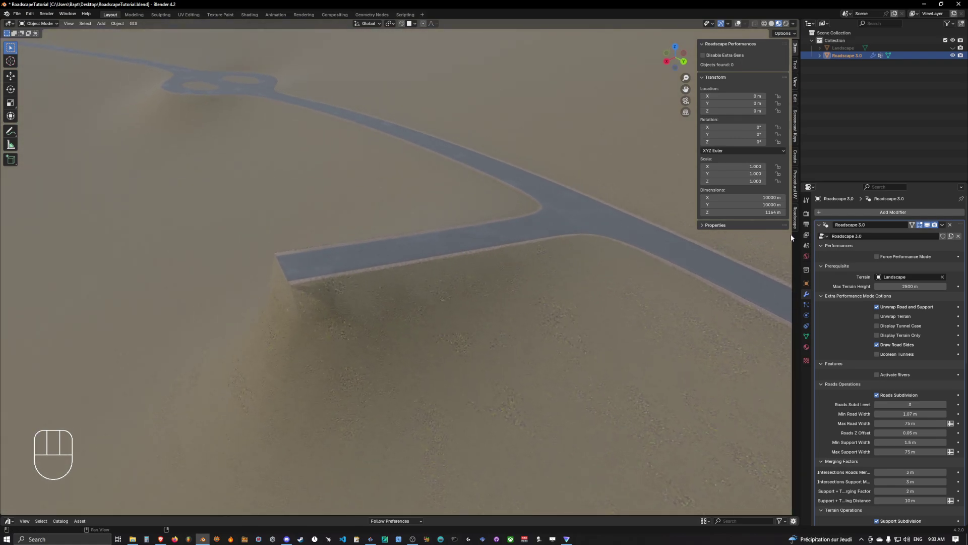
pyautogui.click(878, 257)
pyautogui.press('Tab')
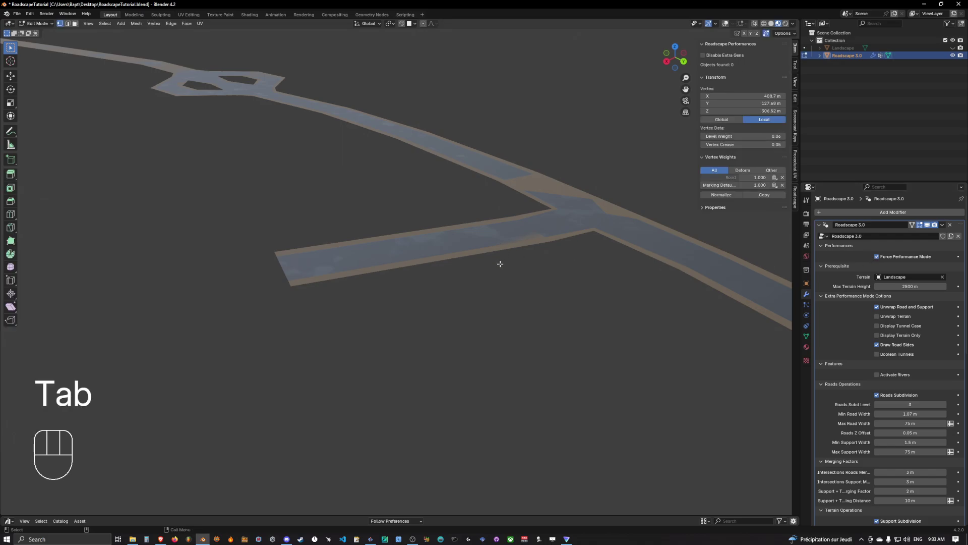
pyautogui.click(726, 23)
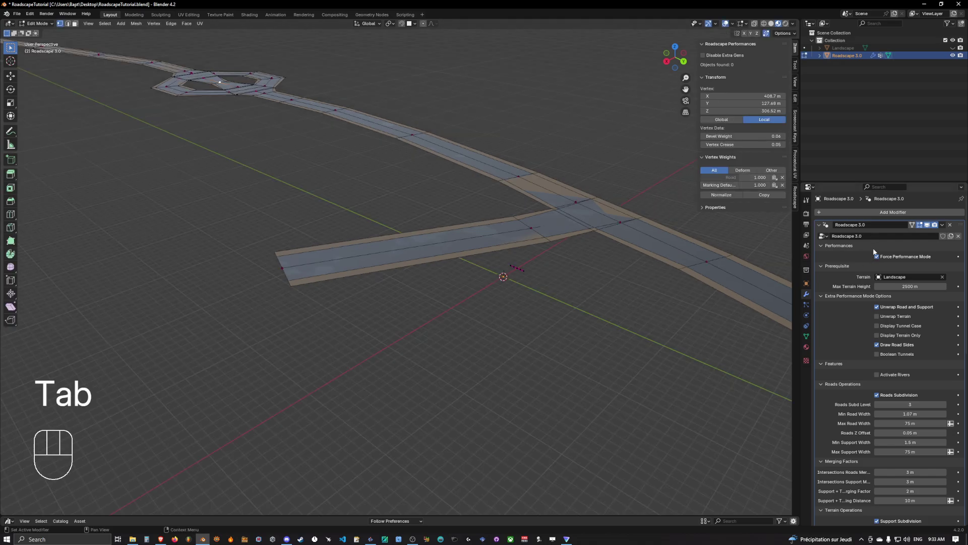
# - Extend the short side road in top view by extruding four consecutive segments from its free end vertex
pyautogui.click(308, 254)
pyautogui.moveTo(309, 253); pyautogui.dragTo(449, 211, button='middle')
pyautogui.press('e')
pyautogui.click(409, 293)
pyautogui.press('e')
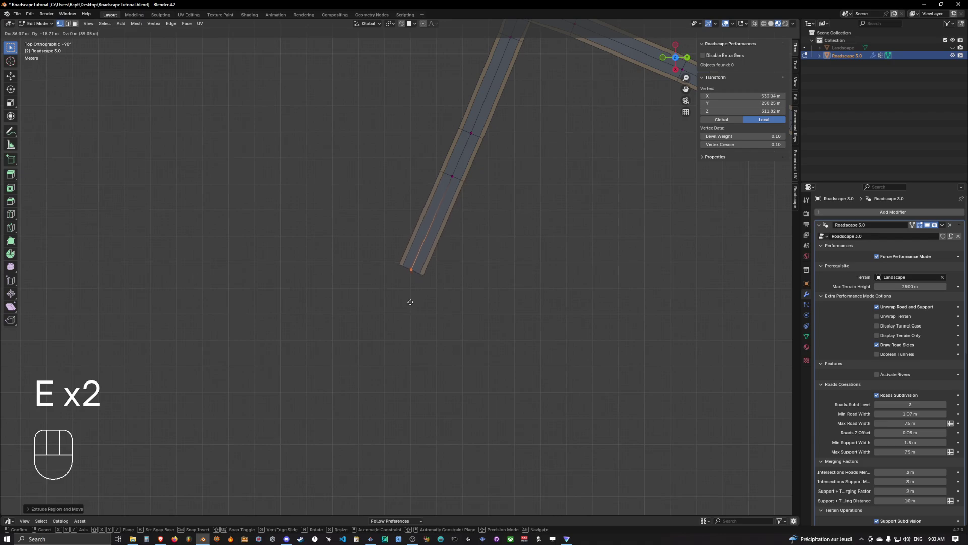
pyautogui.click(410, 302)
pyautogui.press('e')
pyautogui.click(362, 409)
pyautogui.keyDown('shift'); pyautogui.moveTo(449, 265); pyautogui.dragTo(466, 208, button='middle'); pyautogui.keyUp('shift')
pyautogui.press('e')
pyautogui.click(346, 396)
# - Rip the vertex where the new segments join the original side road, leaving a small gap along the road
pyautogui.keyDown('shift'); pyautogui.moveTo(346, 389); pyautogui.dragTo(458, 250, button='middle'); pyautogui.keyUp('shift')
pyautogui.scroll(4, 437, 233)
pyautogui.click(447, 201)
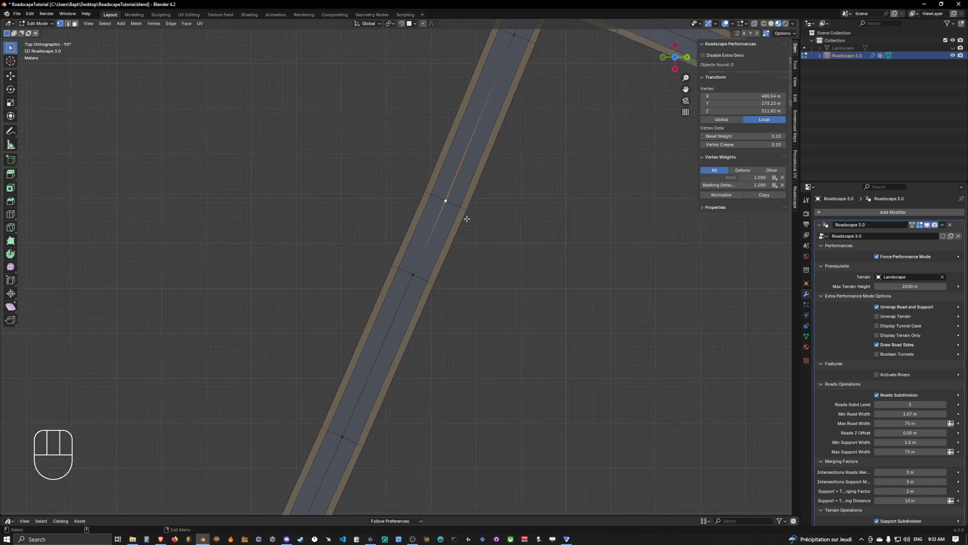
pyautogui.scroll(-1, 462, 225)
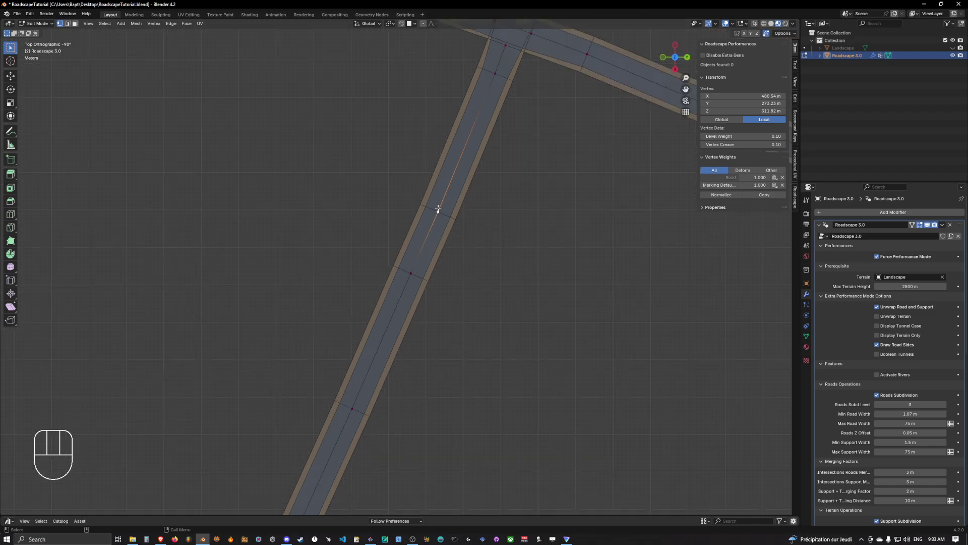
pyautogui.press('v')
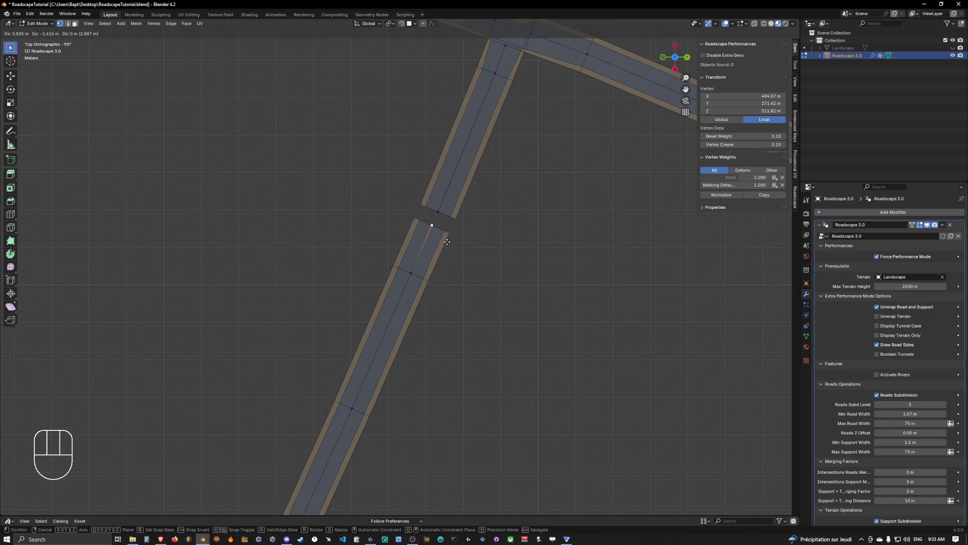
pyautogui.click(450, 237)
# - Move the ripped end vertex of the outer section to fine-tune its gap from the original road's end vertex
pyautogui.keyDown('shift'); pyautogui.moveTo(451, 210); pyautogui.dragTo(418, 212, button='middle'); pyautogui.keyUp('shift')
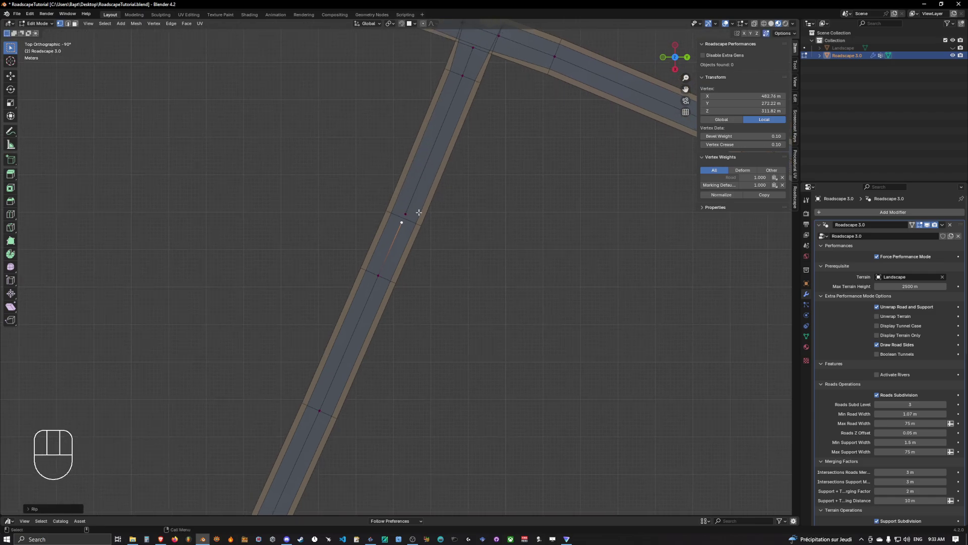
pyautogui.scroll(5, 366, 190)
pyautogui.moveTo(331, 105); pyautogui.dragTo(496, 203)
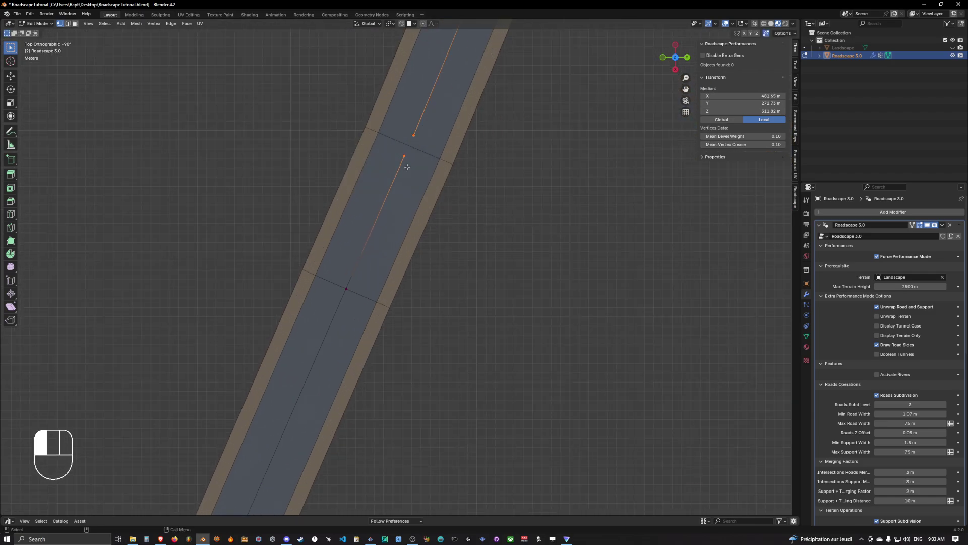
pyautogui.click(407, 166)
pyautogui.press('g')
pyautogui.click(405, 159)
pyautogui.press('g')
pyautogui.click(407, 165)
# - Examine the split by selecting road edges on either side of the ripped vertex and comparing the two separate sections
pyautogui.scroll(-7, 406, 161)
pyautogui.keyDown('shift'); pyautogui.moveTo(409, 202); pyautogui.dragTo(482, 144, button='middle'); pyautogui.keyUp('shift')
pyautogui.scroll(3, 483, 144)
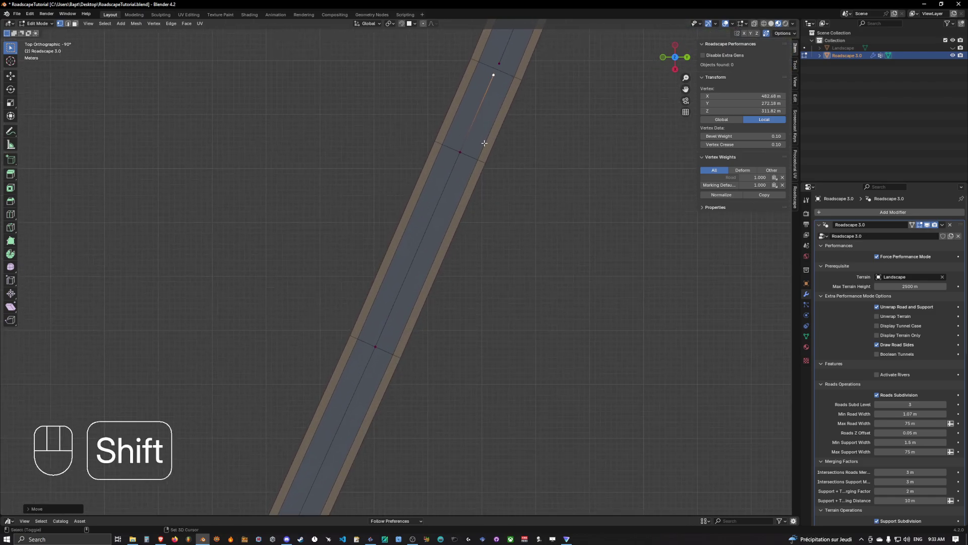
pyautogui.keyDown('shift'); pyautogui.moveTo(521, 109); pyautogui.dragTo(430, 177, button='middle'); pyautogui.keyUp('shift')
pyautogui.scroll(2, 458, 160)
pyautogui.scroll(-3, 430, 177)
pyautogui.press('2')
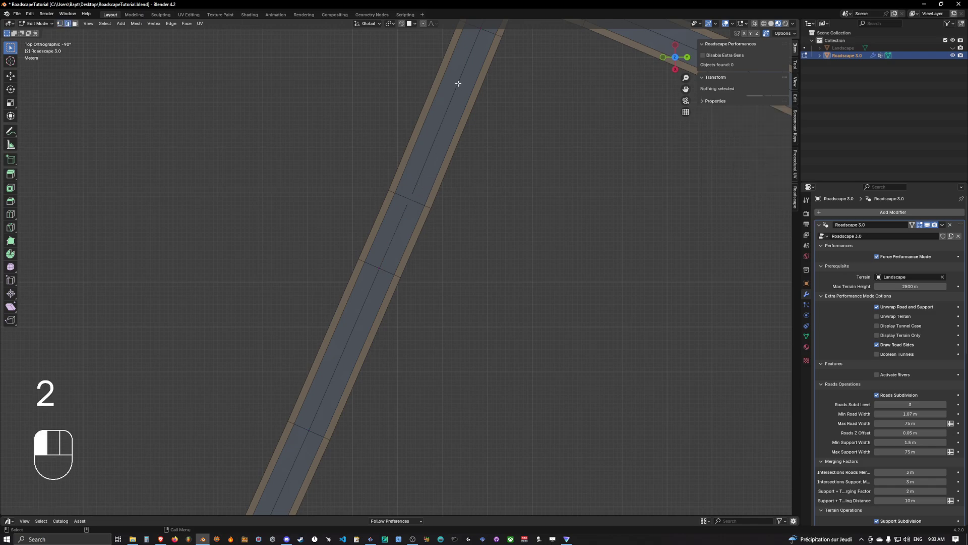
pyautogui.click(457, 84)
pyautogui.keyDown('shift'); pyautogui.moveTo(457, 84); pyautogui.dragTo(424, 187, button='middle'); pyautogui.keyUp('shift')
pyautogui.keyDown('shift'); pyautogui.click(404, 68); pyautogui.keyUp('shift')
pyautogui.press('1')
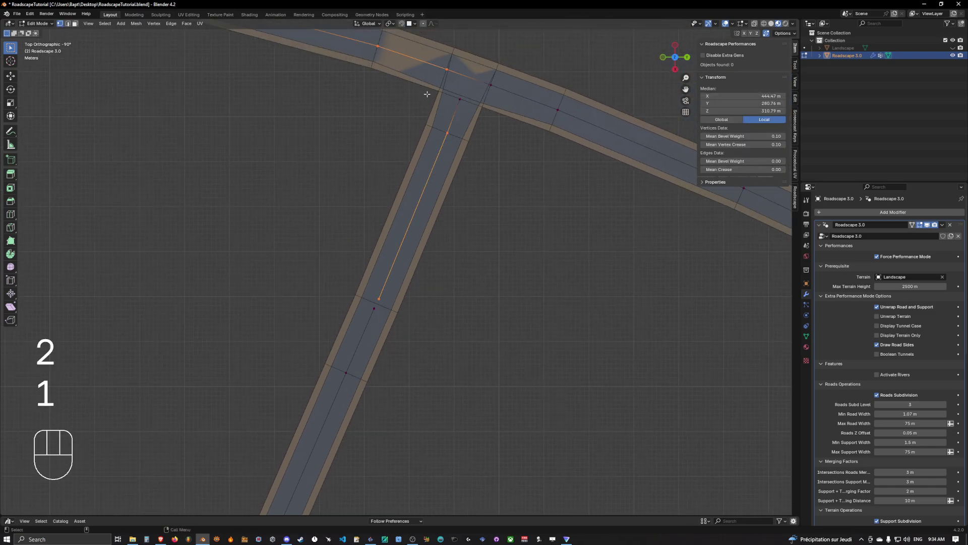
pyautogui.keyDown('shift'); pyautogui.moveTo(371, 314); pyautogui.dragTo(407, 213, button='middle'); pyautogui.keyUp('shift')
pyautogui.click(397, 242)
pyautogui.click(398, 243)
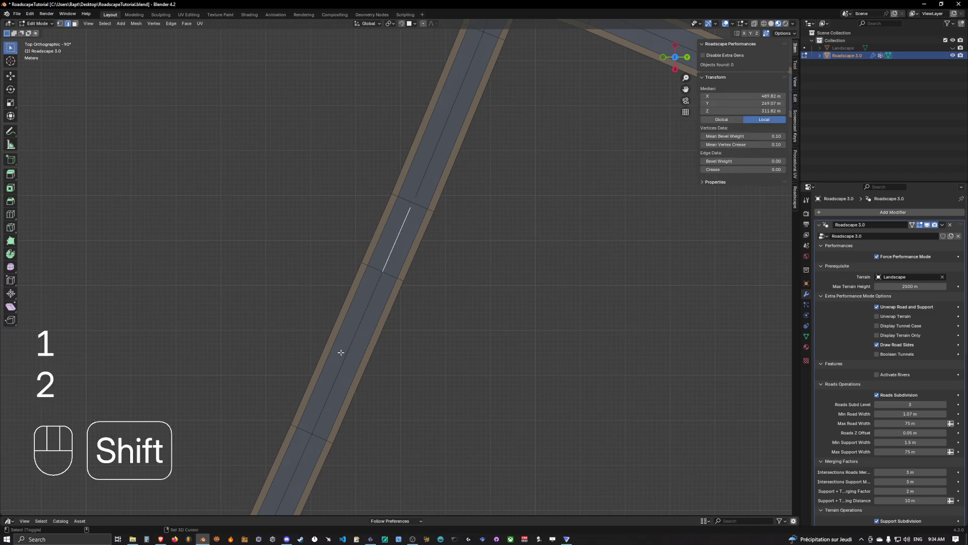
pyautogui.press('1')
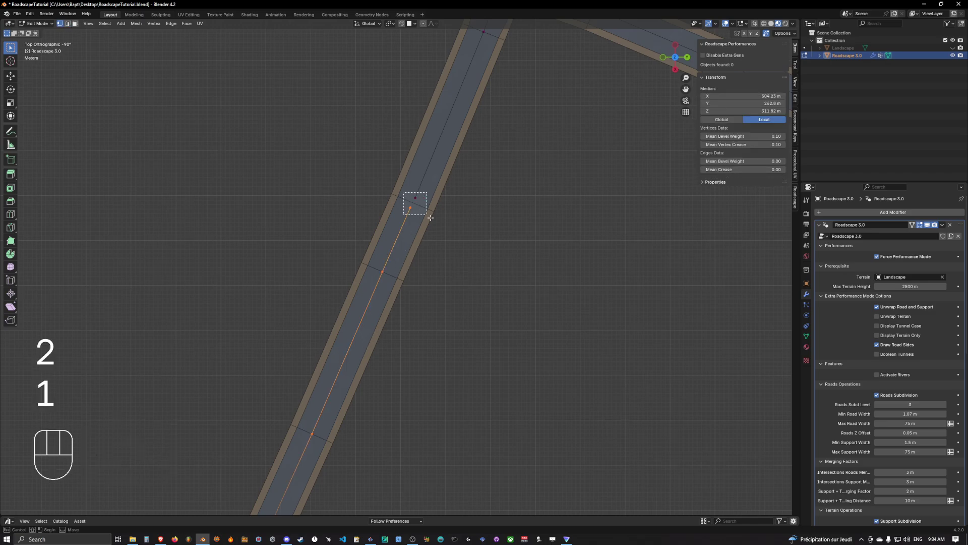
# - Select the two facing end vertices at the split and slightly reposition the outer section's end vertex
pyautogui.scroll(4, 417, 207)
pyautogui.click(418, 165)
pyautogui.keyDown('shift'); pyautogui.click(429, 142); pyautogui.keyUp('shift')
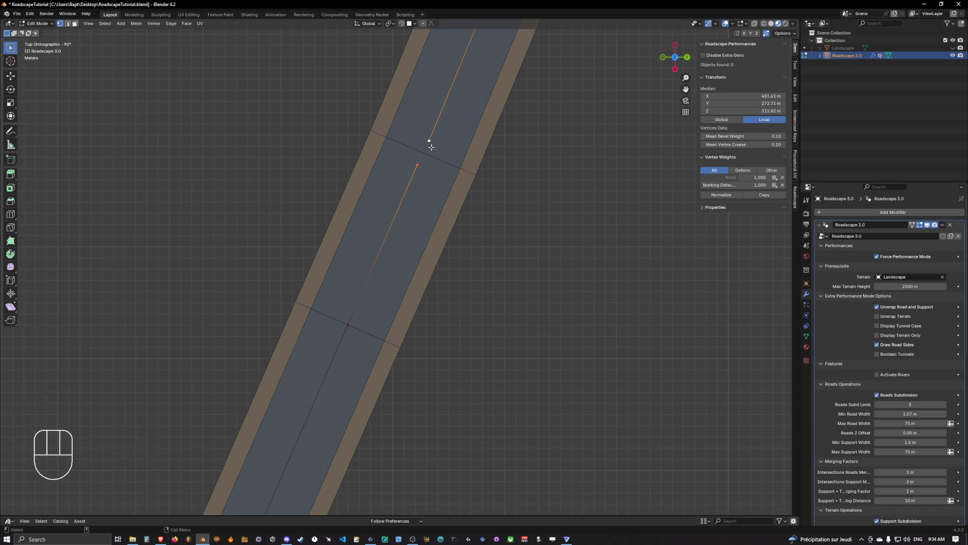
pyautogui.click(418, 167)
pyautogui.press('g')
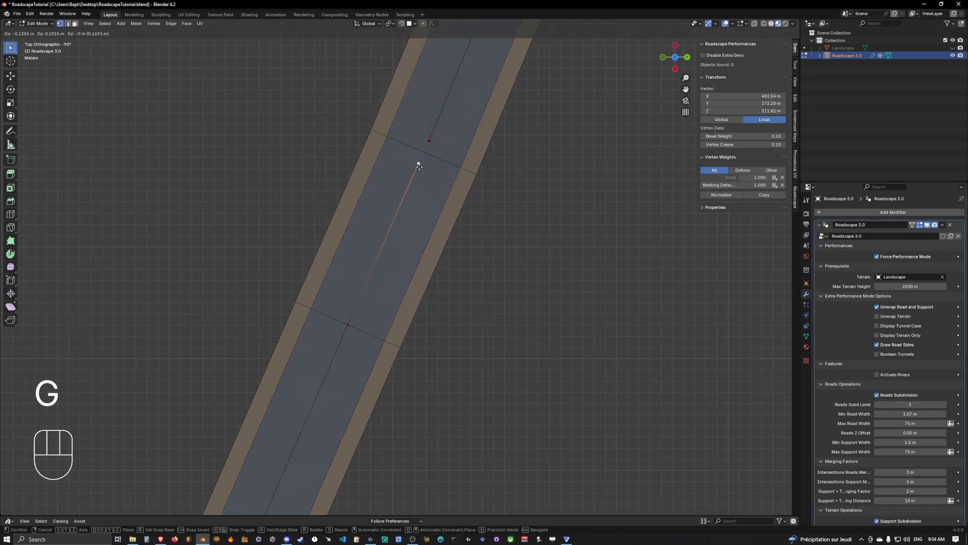
pyautogui.click(419, 168)
# - Remove all edges of the detached outer section from the Road vertex group and assign them to the Bridge group
pyautogui.scroll(-1, 460, 231)
pyautogui.keyDown('shift'); pyautogui.moveTo(415, 273); pyautogui.dragTo(428, 249, button='middle'); pyautogui.keyUp('shift')
pyautogui.scroll(-3, 450, 210)
pyautogui.scroll(-2, 428, 248)
pyautogui.keyDown('alt'); pyautogui.click(422, 251); pyautogui.keyUp('alt')
pyautogui.keyDown('shift'); pyautogui.moveTo(468, 167); pyautogui.dragTo(464, 171, button='middle'); pyautogui.keyUp('shift')
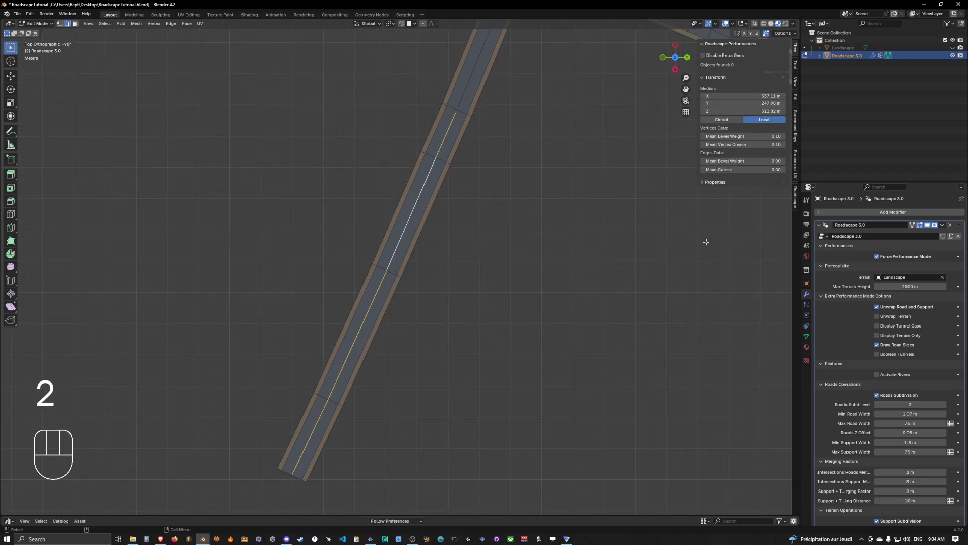
pyautogui.click(806, 336)
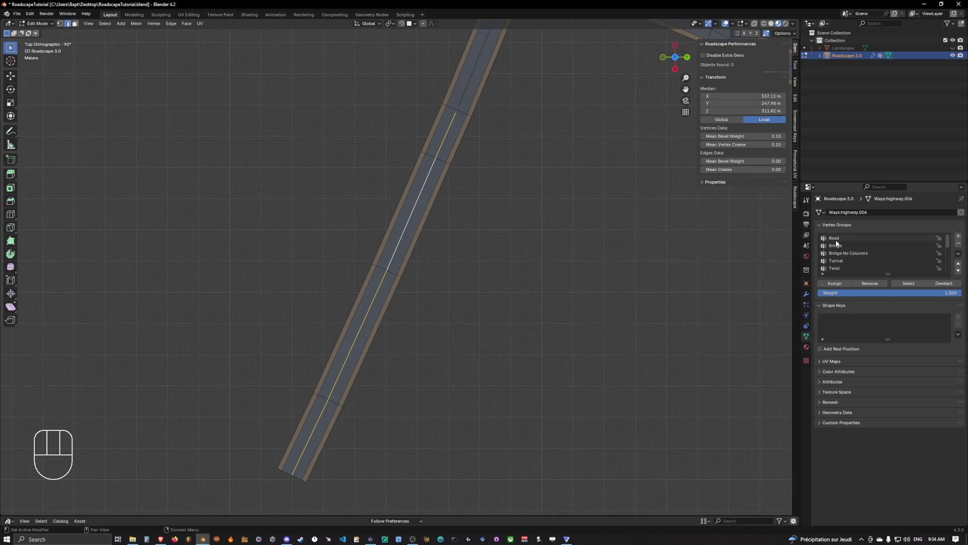
pyautogui.click(840, 239)
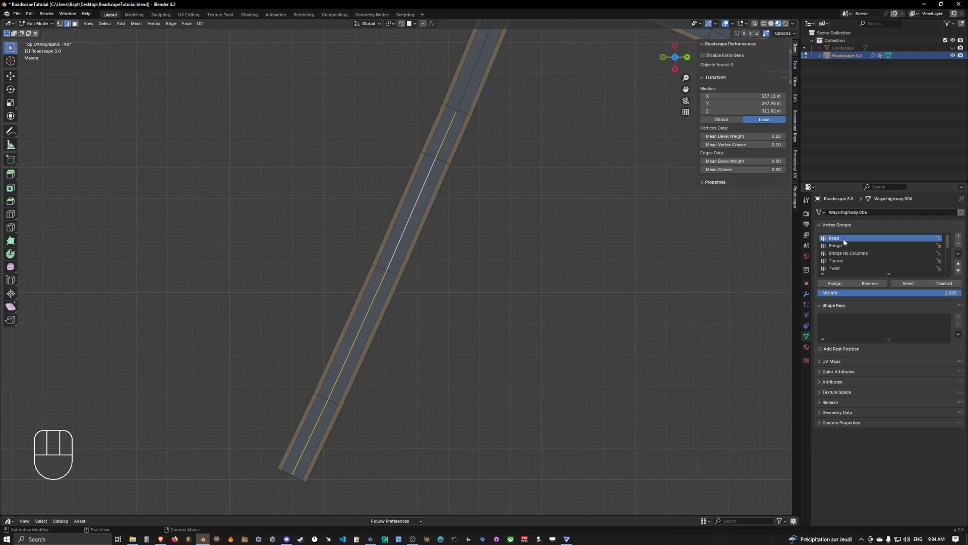
pyautogui.click(870, 284)
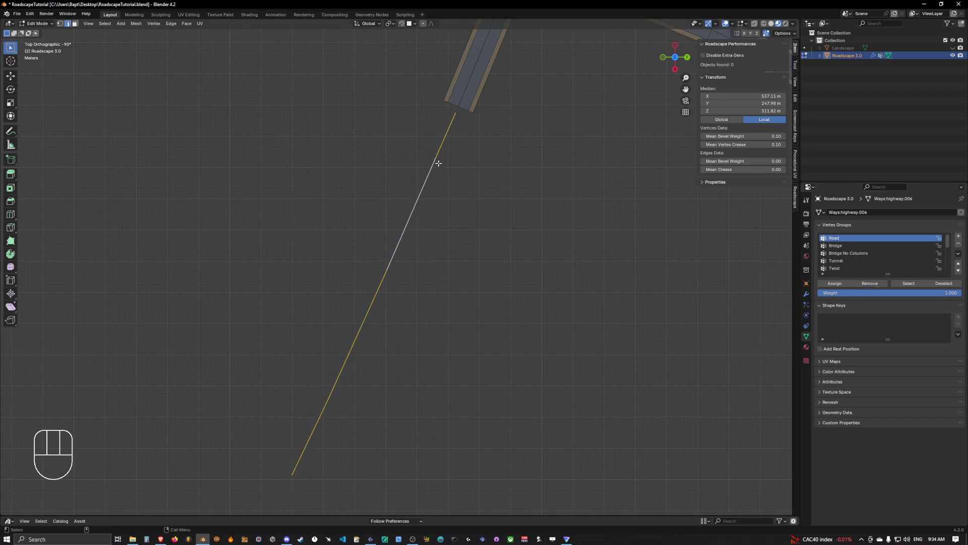
pyautogui.click(835, 247)
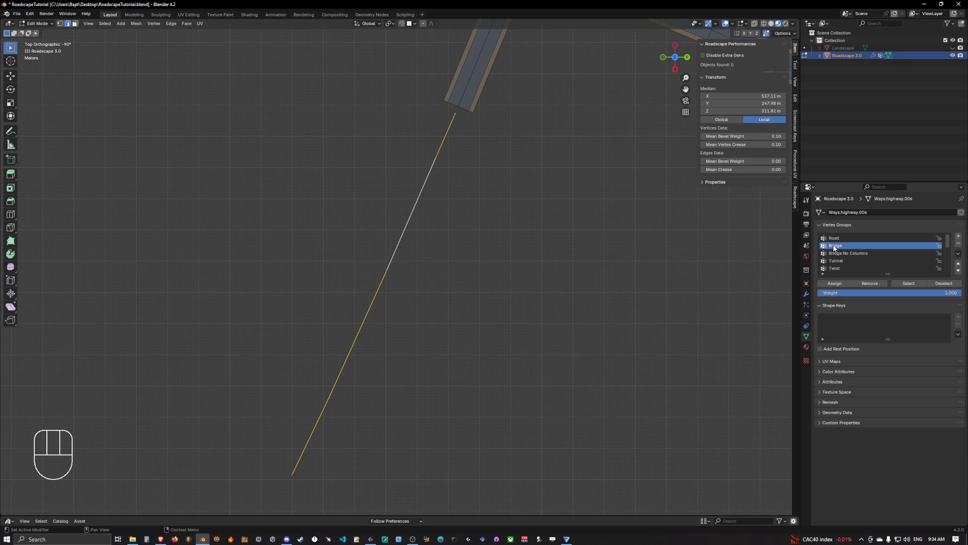
pyautogui.click(834, 283)
# - Extend the bridge's free end with two further extruded segments, about 30 m and 39 m long, in top view
pyautogui.moveTo(453, 226)
pyautogui.mouseDown(button='middle')
pyautogui.moveTo(448, 192)
pyautogui.moveTo(453, 225)
pyautogui.mouseUp(button='middle')
pyautogui.scroll(4, 460, 232)
pyautogui.keyDown('shift'); pyautogui.moveTo(482, 160); pyautogui.dragTo(459, 197, button='middle'); pyautogui.keyUp('shift')
pyautogui.scroll(3, 400, 217)
pyautogui.scroll(2, 344, 190)
pyautogui.press('2')
pyautogui.keyDown('shift'); pyautogui.moveTo(366, 353); pyautogui.dragTo(441, 242, button='middle'); pyautogui.keyUp('shift')
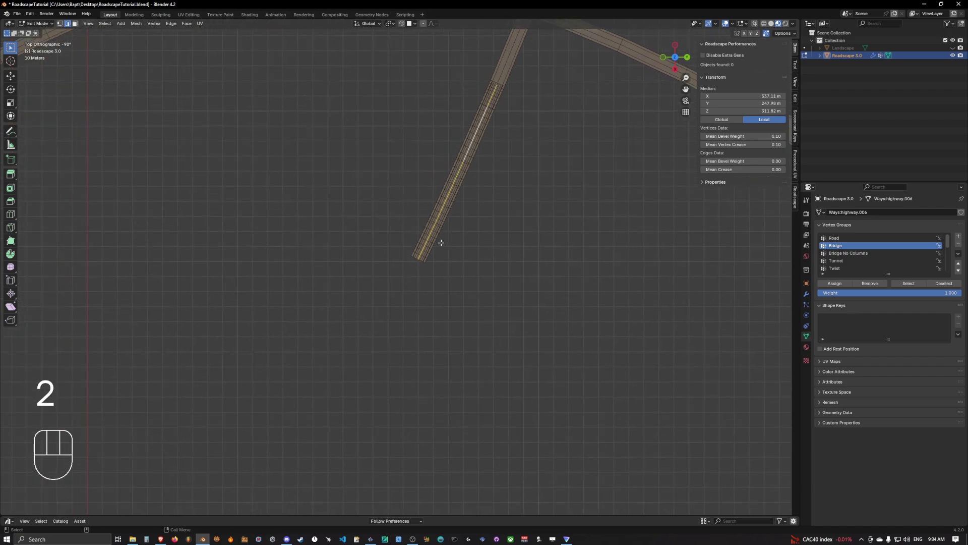
pyautogui.click(417, 271)
pyautogui.press('e')
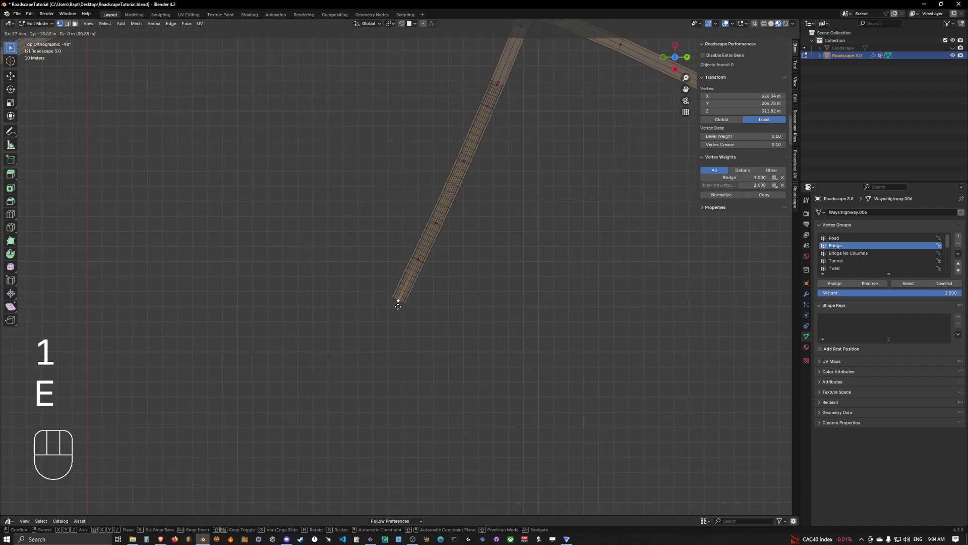
pyautogui.click(398, 306)
pyautogui.press('e')
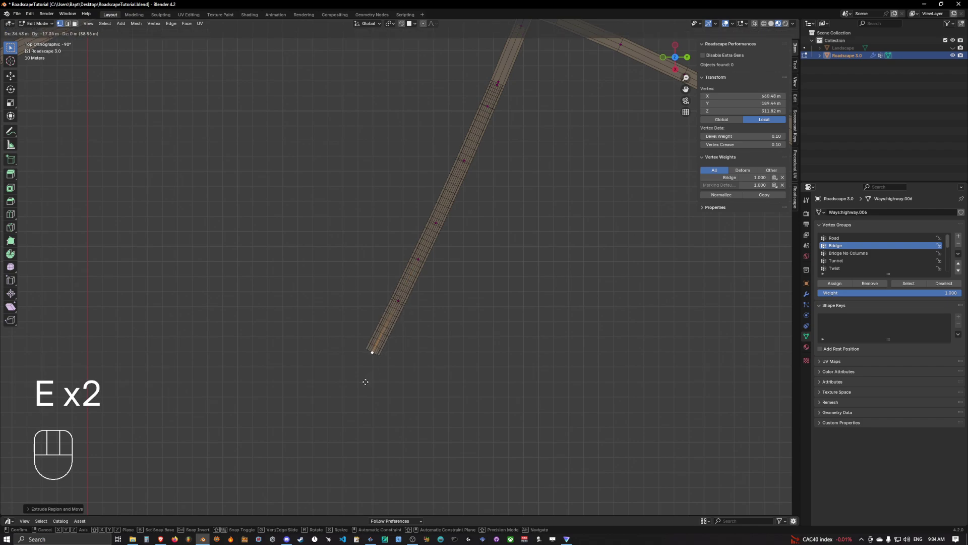
pyautogui.click(366, 382)
# - Rip the vertex between the original bridge end and the two new segments, leaving a small gap
pyautogui.keyDown('shift'); pyautogui.moveTo(416, 320); pyautogui.dragTo(432, 283, button='middle'); pyautogui.keyUp('shift')
pyautogui.scroll(3, 436, 261)
pyautogui.click(465, 192)
pyautogui.scroll(4, 441, 251)
pyautogui.keyDown('shift'); pyautogui.moveTo(464, 192); pyautogui.dragTo(430, 232, button='middle'); pyautogui.keyUp('shift')
pyautogui.press('v')
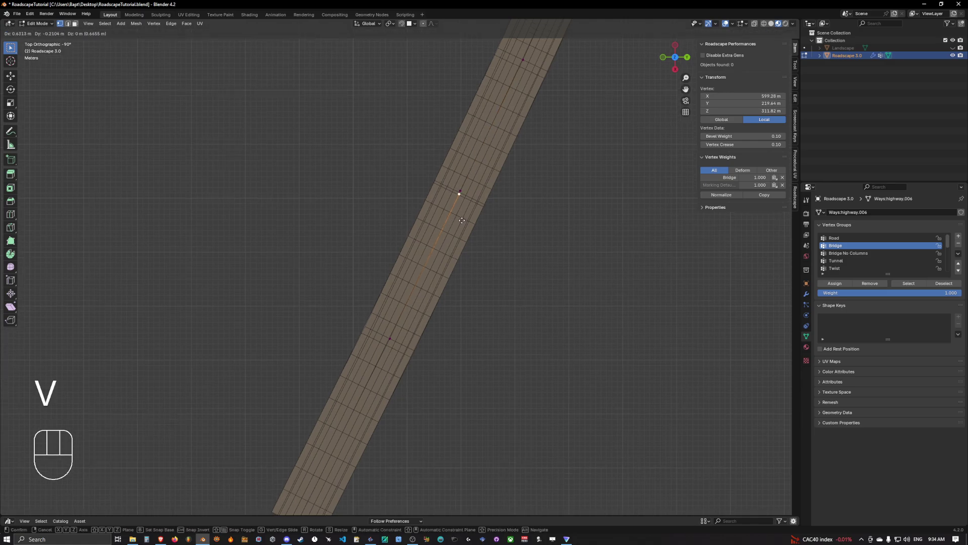
pyautogui.click(457, 227)
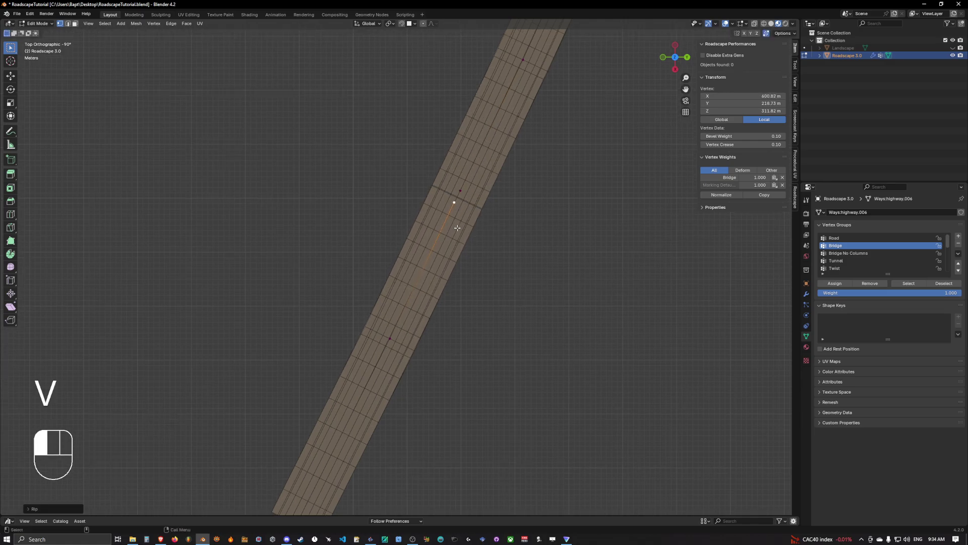
# - Remove the two detached end segments from the Bridge vertex group and assign them to the Road group
pyautogui.press('2')
pyautogui.click(427, 276)
pyautogui.keyDown('shift'); pyautogui.moveTo(427, 278); pyautogui.dragTo(468, 197, button='middle'); pyautogui.keyUp('shift')
pyautogui.keyDown('shift'); pyautogui.click(398, 320); pyautogui.keyUp('shift')
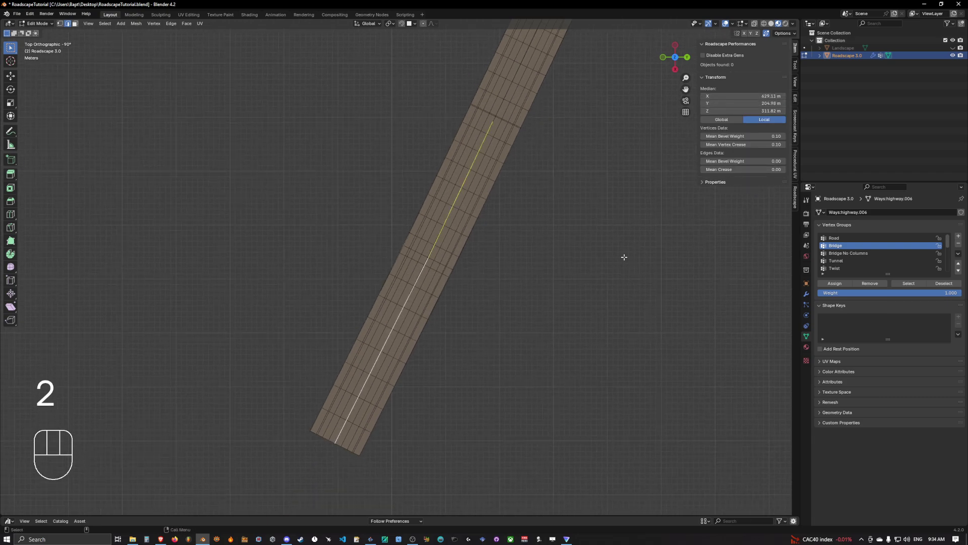
pyautogui.keyDown('shift'); pyautogui.moveTo(614, 234); pyautogui.dragTo(581, 271, button='middle'); pyautogui.keyUp('shift')
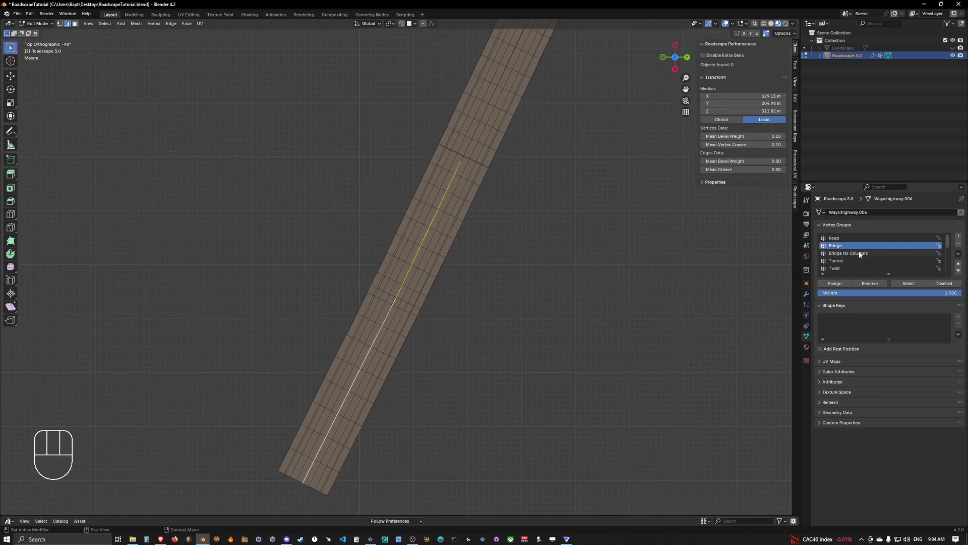
pyautogui.click(873, 283)
pyautogui.click(834, 238)
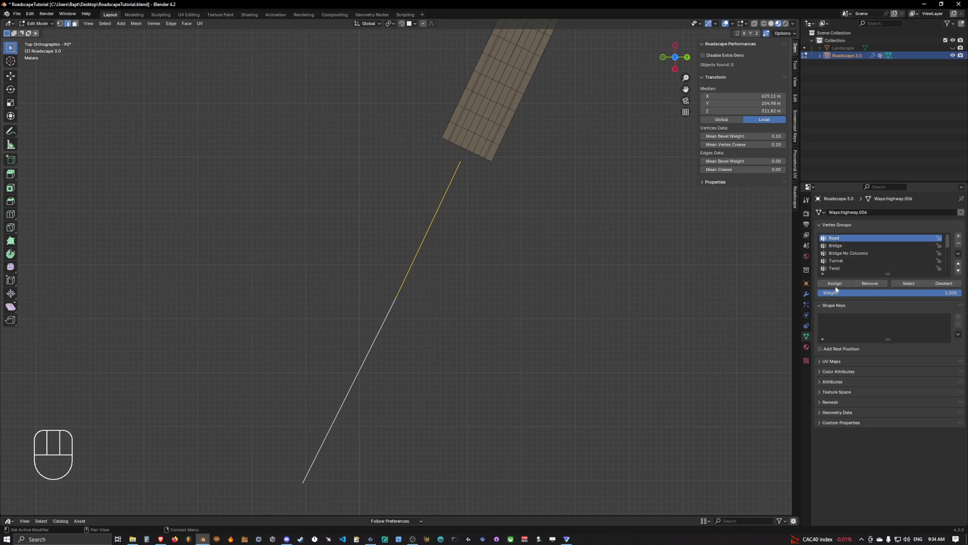
pyautogui.click(835, 283)
# - Return to Object Mode and turn off Force Performance Mode to generate the bridge and roads with the full terrain
pyautogui.moveTo(518, 234); pyautogui.dragTo(484, 190, button='middle')
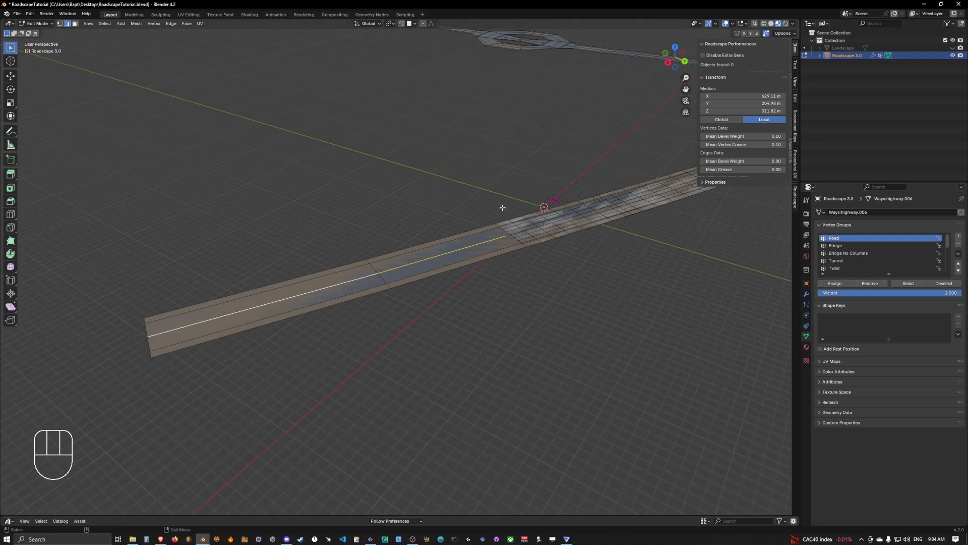
pyautogui.press('Tab')
pyautogui.press('q')
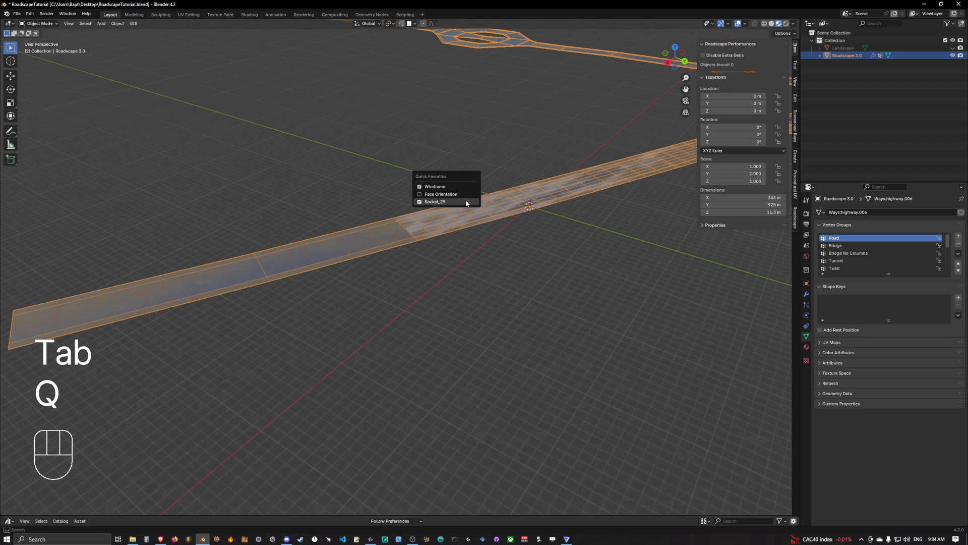
pyautogui.click(465, 202)
pyautogui.scroll(-5, 521, 233)
pyautogui.moveTo(521, 233); pyautogui.dragTo(401, 252, button='middle')
pyautogui.scroll(3, 395, 235)
pyautogui.scroll(-3, 519, 249)
pyautogui.moveTo(551, 174); pyautogui.dragTo(439, 249, button='middle')
# - Examine the bridge and its transitions to the road sections up close, switching the wireframe display off and back on
pyautogui.press('q')
pyautogui.click(531, 258)
pyautogui.keyDown('shift'); pyautogui.moveTo(532, 259); pyautogui.dragTo(447, 212, button='middle'); pyautogui.keyUp('shift')
pyautogui.scroll(2, 496, 230)
pyautogui.keyDown('shift'); pyautogui.moveTo(447, 212); pyautogui.dragTo(419, 215, button='middle'); pyautogui.keyUp('shift')
pyautogui.moveTo(418, 216); pyautogui.dragTo(489, 225, button='middle')
pyautogui.keyDown('shift'); pyautogui.moveTo(588, 145); pyautogui.dragTo(378, 260, button='middle'); pyautogui.keyUp('shift')
pyautogui.scroll(2, 404, 216)
pyautogui.keyDown('shift'); pyautogui.moveTo(534, 226); pyautogui.dragTo(396, 220, button='middle'); pyautogui.keyUp('shift')
pyautogui.keyDown('shift'); pyautogui.moveTo(542, 185); pyautogui.dragTo(436, 194, button='middle'); pyautogui.keyUp('shift')
pyautogui.moveTo(409, 254); pyautogui.dragTo(453, 230, button='middle')
pyautogui.press('q')
pyautogui.click(452, 232)
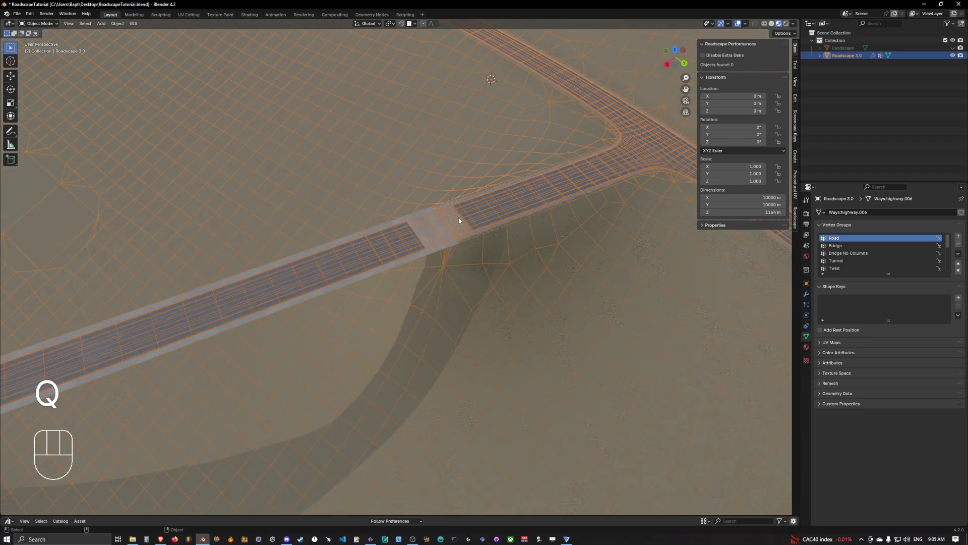
# - Turn Force Performance Mode back on and reopen the Roadscape mesh in Edit Mode
pyautogui.press('Tab')
pyautogui.press('Tab')
pyautogui.press('q')
pyautogui.click(461, 253)
pyautogui.press('Tab')
pyautogui.moveTo(460, 254); pyautogui.dragTo(438, 228, button='middle')
# - Flatten the bridge and road vertices around the junction-side bridge joint by scaling them to 0 along Z
pyautogui.press('1')
pyautogui.moveTo(358, 180); pyautogui.dragTo(449, 227)
pyautogui.moveTo(328, 175); pyautogui.dragTo(445, 233)
pyautogui.moveTo(446, 233); pyautogui.dragTo(466, 264, button='middle')
pyautogui.scroll(4, 456, 260)
pyautogui.scroll(-2, 600, 275)
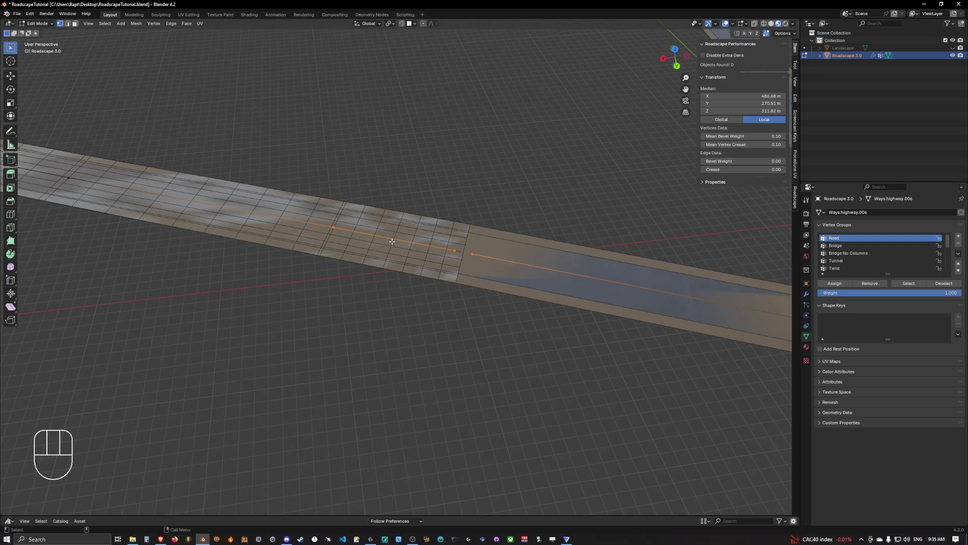
pyautogui.moveTo(395, 240); pyautogui.dragTo(466, 204, button='middle')
pyautogui.press('s')
pyautogui.press('Escape')
pyautogui.moveTo(524, 268); pyautogui.dragTo(542, 222, button='middle')
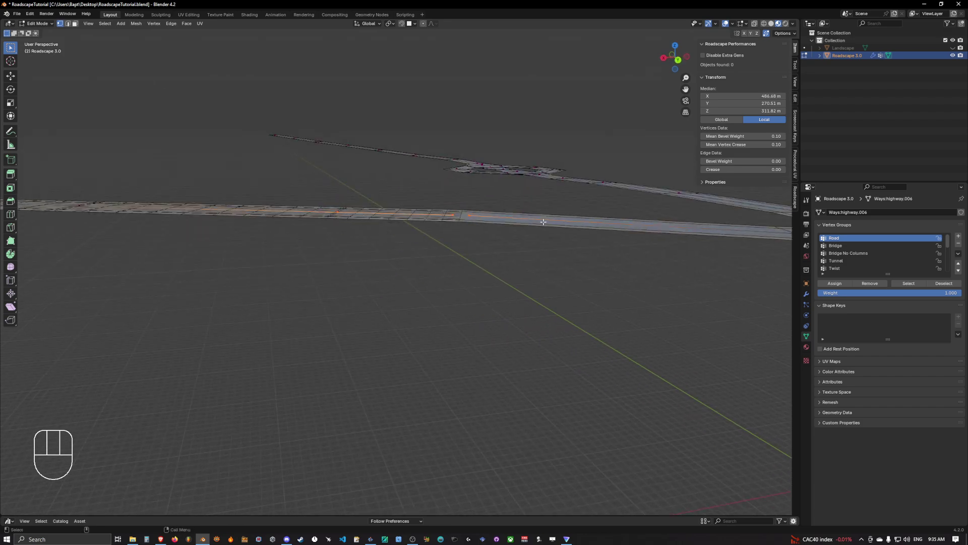
pyautogui.press('s')
pyautogui.press('z')
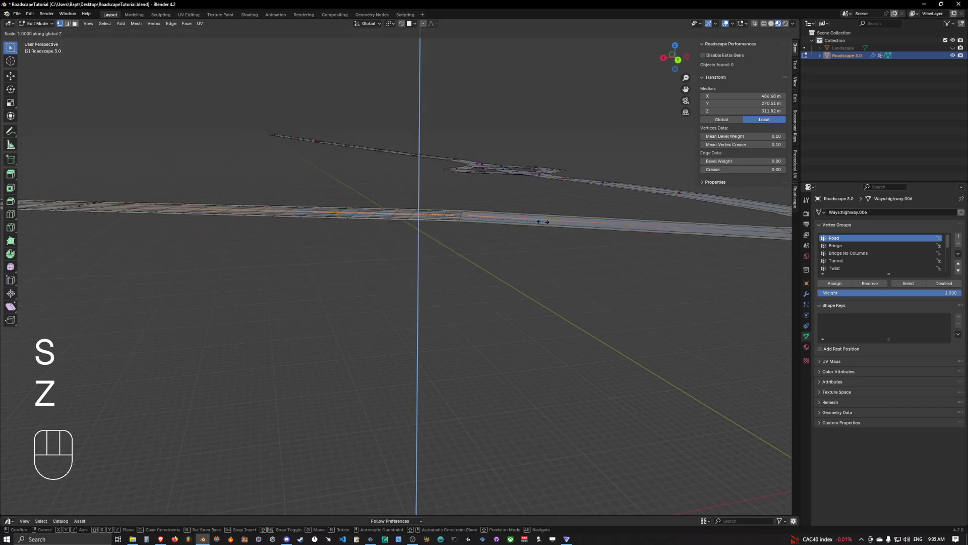
pyautogui.press('KP_0')
pyautogui.press('Return')
# - Subdivide the road segment beside the junction-side bridge joint
pyautogui.keyDown('alt'); pyautogui.moveTo(542, 221); pyautogui.dragTo(491, 250, button='middle'); pyautogui.keyUp('alt')
pyautogui.click(458, 209)
pyautogui.keyDown('shift'); pyautogui.click(570, 215); pyautogui.keyUp('shift')
pyautogui.rightClick(393, 217)
pyautogui.click(393, 217)
# - Level the subdivided road vertices together with the adjoining bridge vertices using a Z scale of 0
pyautogui.moveTo(237, 222); pyautogui.dragTo(521, 316)
pyautogui.moveTo(534, 298); pyautogui.dragTo(500, 271, button='middle')
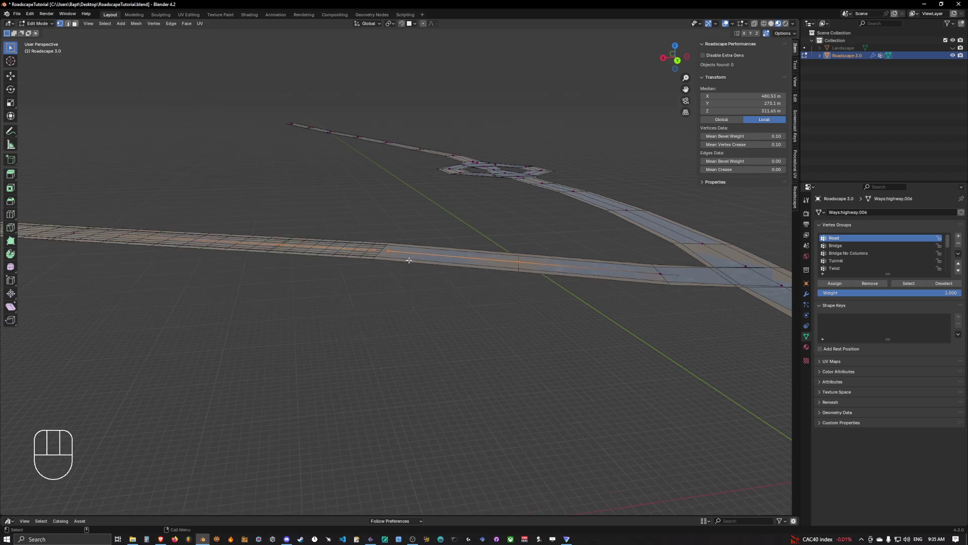
pyautogui.press('s')
pyautogui.press('z')
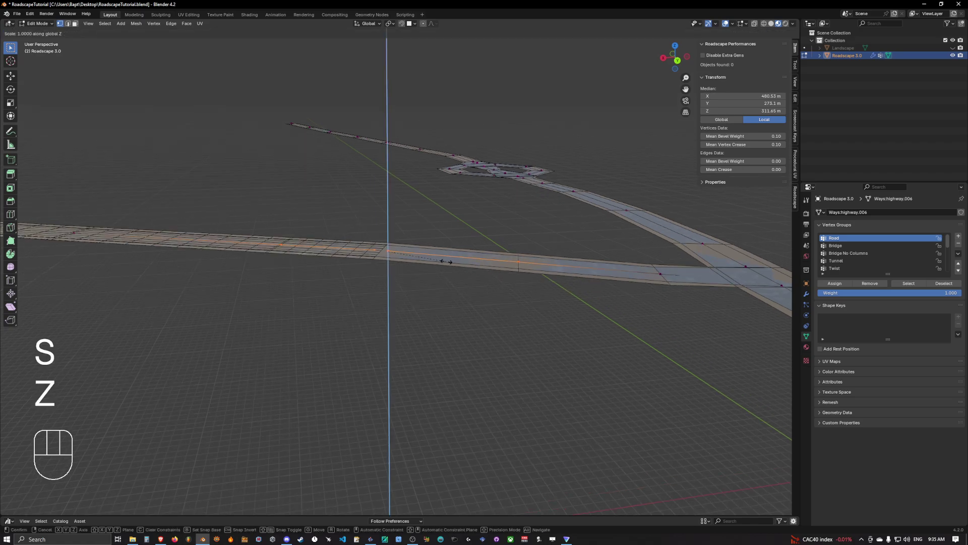
pyautogui.press('KP_0')
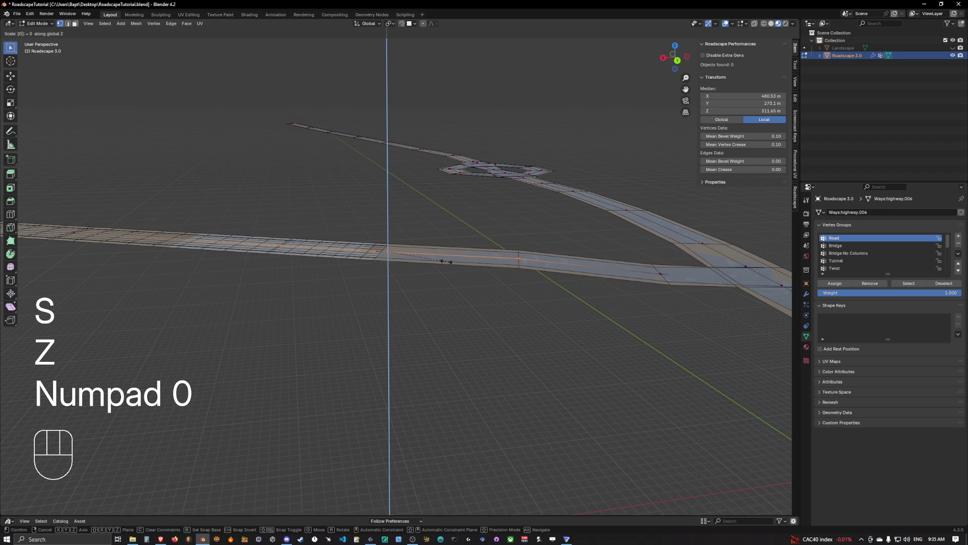
pyautogui.press('Return')
# - Return to Object Mode and turn off Force Performance Mode to regenerate the bridge with the full terrain
pyautogui.moveTo(354, 256); pyautogui.dragTo(440, 257, button='middle')
pyautogui.press('Tab')
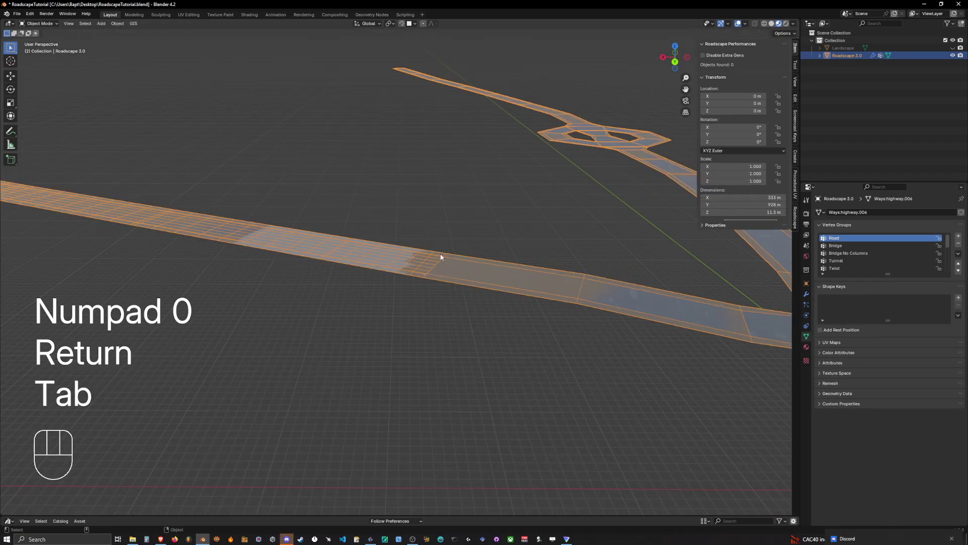
pyautogui.scroll(3, 477, 233)
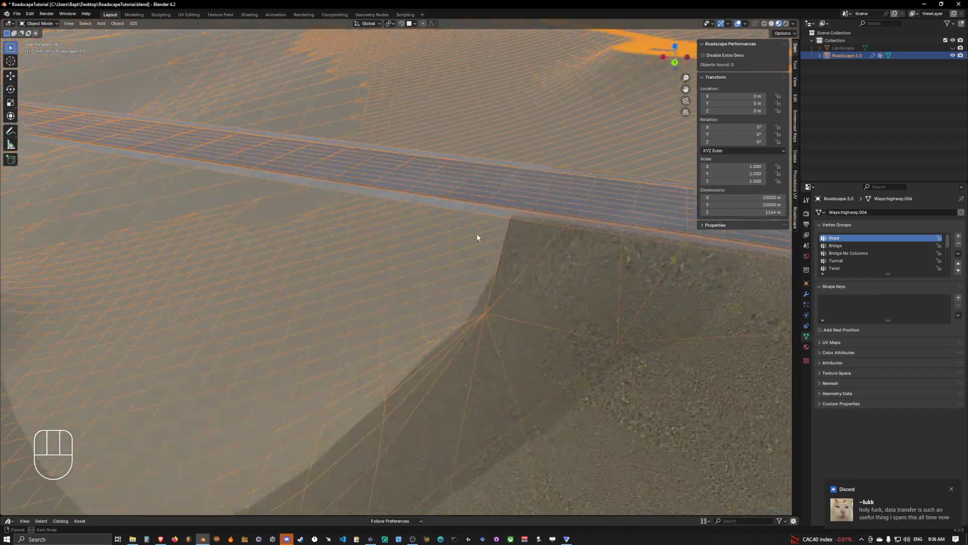
# - Examine the flattened transition between road and bridge up close, including the road edge, terrain support and whole span
pyautogui.moveTo(476, 233); pyautogui.dragTo(463, 256, button='middle')
pyautogui.scroll(4, 414, 253)
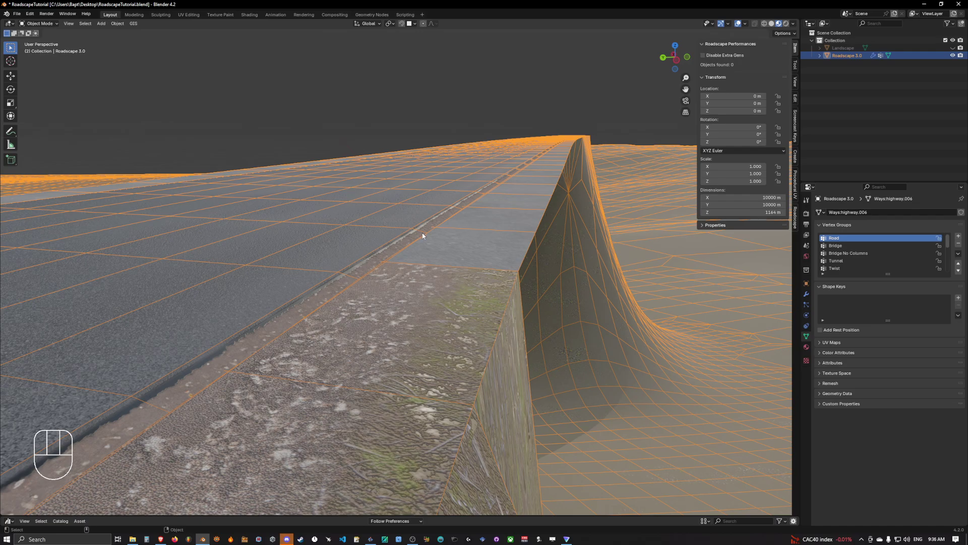
pyautogui.scroll(1, 424, 231)
pyautogui.keyDown('shift'); pyautogui.moveTo(428, 229); pyautogui.dragTo(437, 249, button='middle'); pyautogui.keyUp('shift')
pyautogui.scroll(2, 437, 249)
pyautogui.moveTo(503, 283); pyautogui.dragTo(423, 250, button='middle')
pyautogui.scroll(-8, 422, 249)
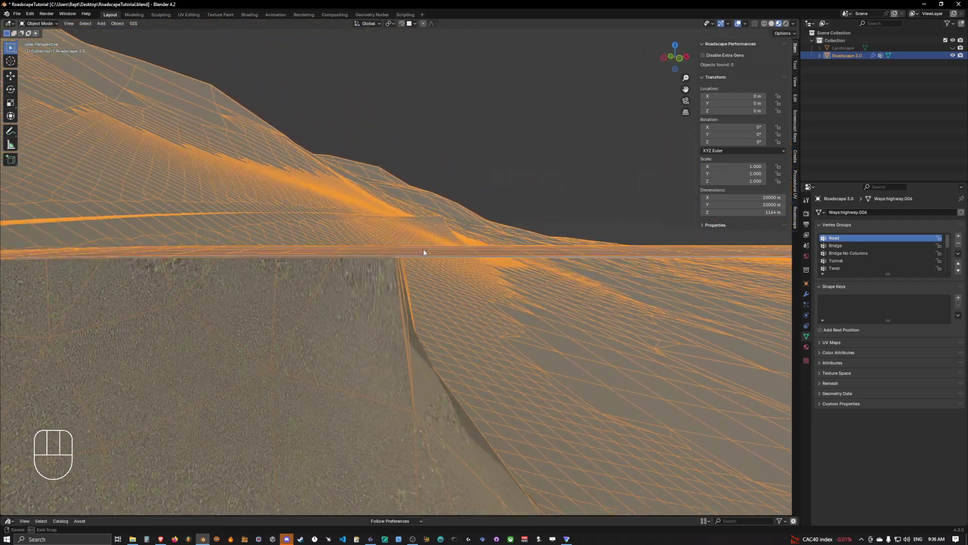
pyautogui.scroll(3, 423, 249)
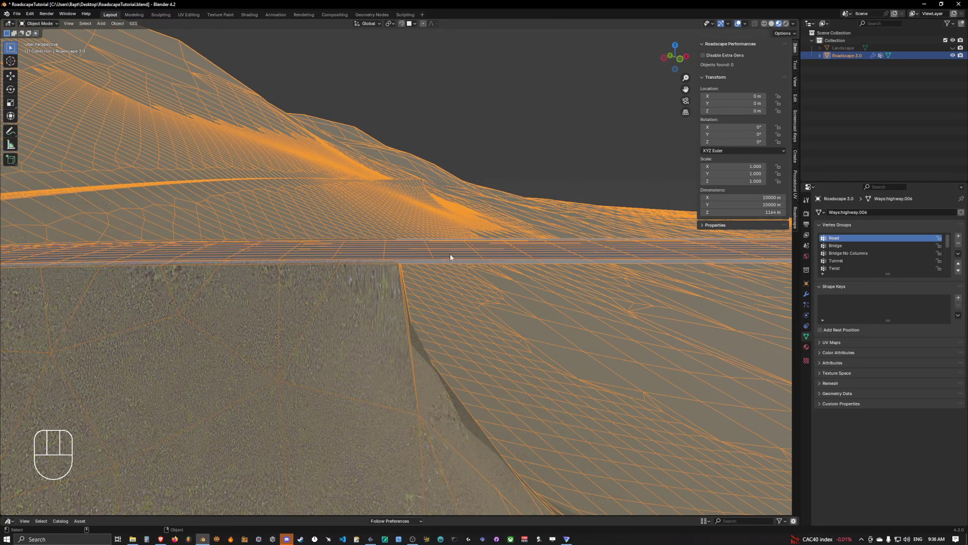
pyautogui.moveTo(451, 257); pyautogui.dragTo(484, 262, button='middle')
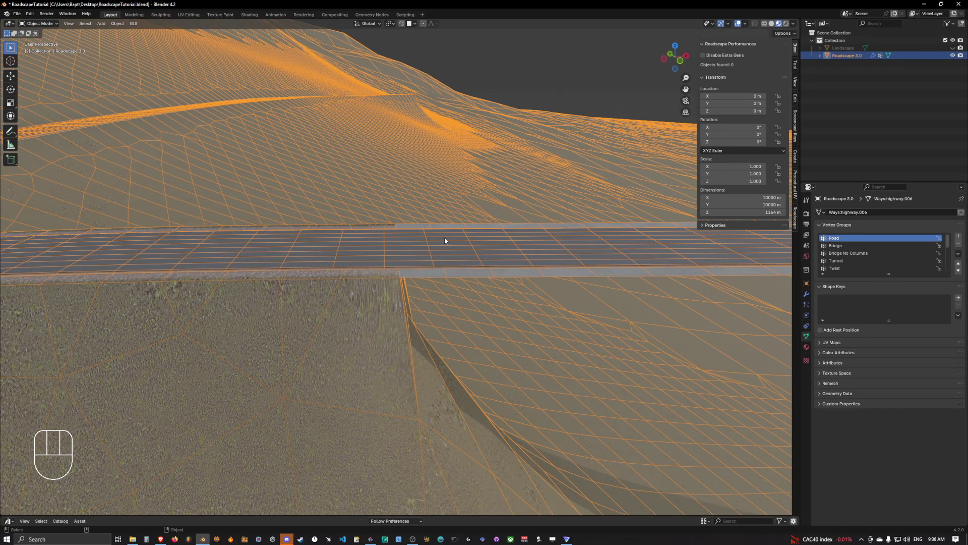
pyautogui.moveTo(412, 257)
pyautogui.mouseDown(button='middle')
pyautogui.moveTo(412, 267)
pyautogui.moveTo(389, 264)
pyautogui.moveTo(409, 273)
pyautogui.mouseUp(button='middle')
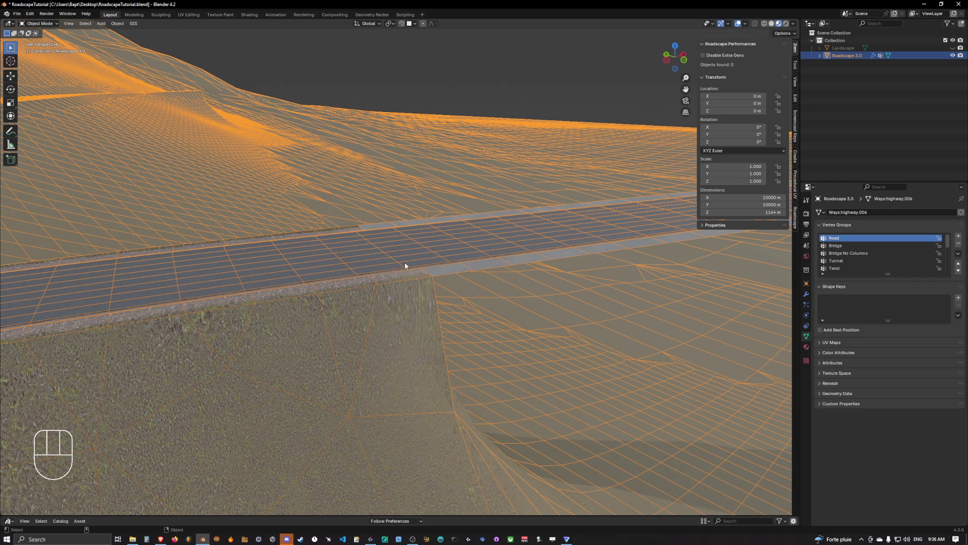
pyautogui.moveTo(410, 259); pyautogui.dragTo(388, 263, button='middle')
pyautogui.keyDown('shift'); pyautogui.moveTo(410, 274); pyautogui.dragTo(288, 262, button='middle'); pyautogui.keyUp('shift')
pyautogui.moveTo(588, 231); pyautogui.dragTo(642, 243, button='middle')
pyautogui.scroll(-2, 664, 240)
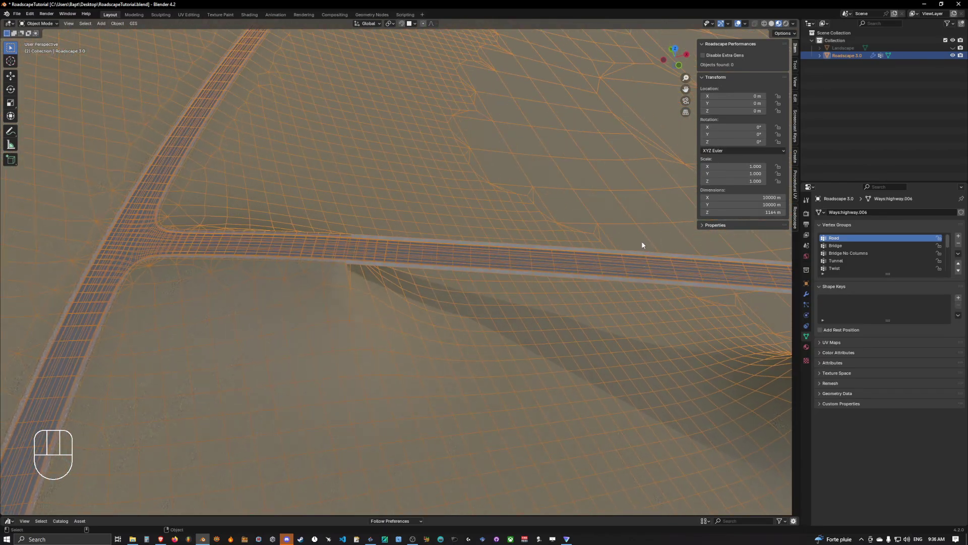
pyautogui.moveTo(670, 315); pyautogui.dragTo(476, 266, button='middle')
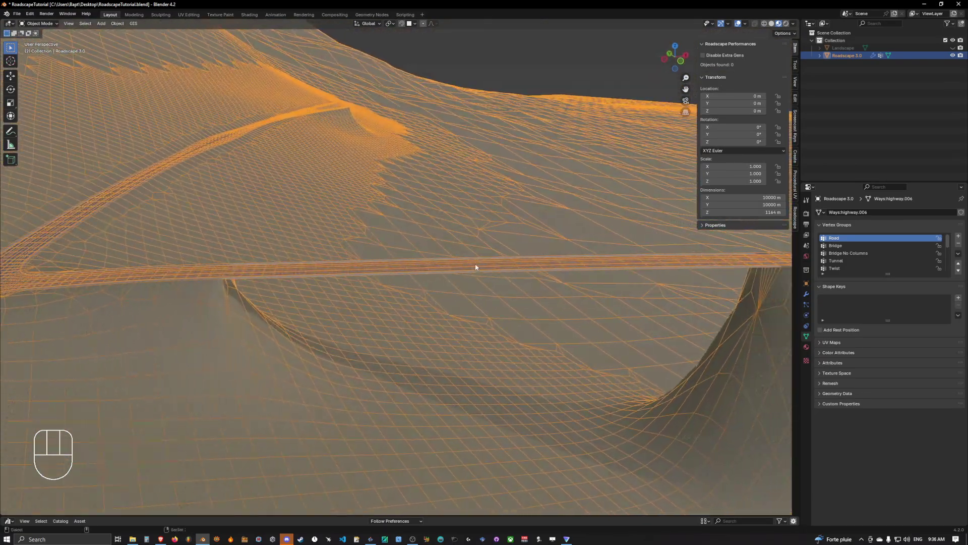
# - Turn Force Performance Mode back on and reopen the Roadscape mesh in Edit Mode with vertex selection
pyautogui.click(529, 268)
pyautogui.press('Tab')
pyautogui.press('1')
# - Subdivide the middle segment of the bridge between its two central vertices
pyautogui.click(467, 265)
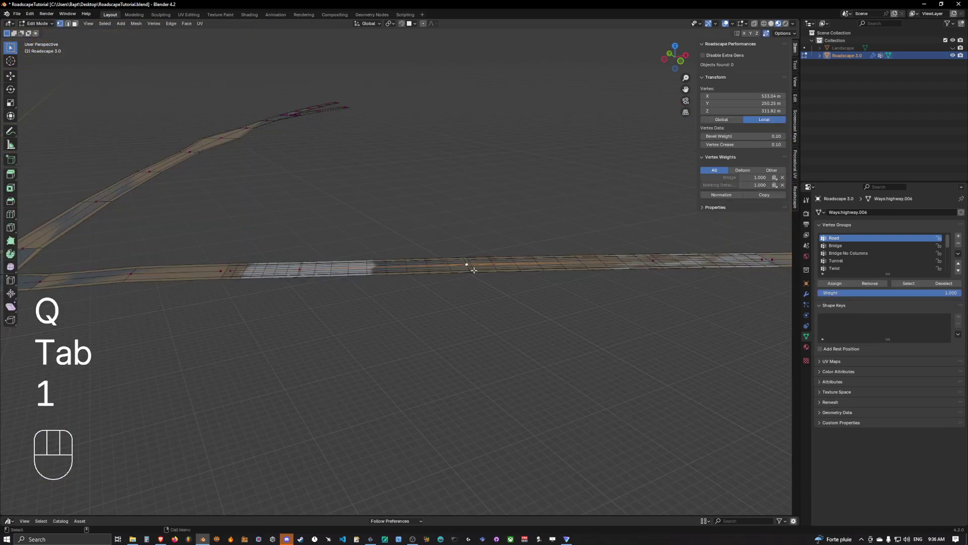
pyautogui.keyDown('shift'); pyautogui.click(654, 261); pyautogui.keyUp('shift')
pyautogui.rightClick(564, 272)
pyautogui.click(564, 271)
pyautogui.click(528, 269)
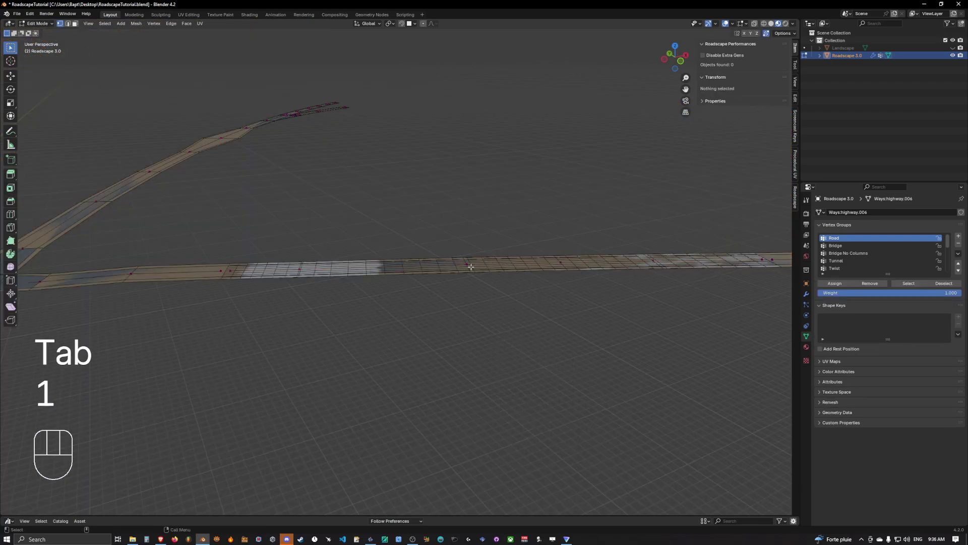
# - Slide the central bridge vertices along the span to reposition them and raise the middle one along Z
pyautogui.click(469, 267)
pyautogui.press('g')
pyautogui.press('g')
pyautogui.click(410, 270)
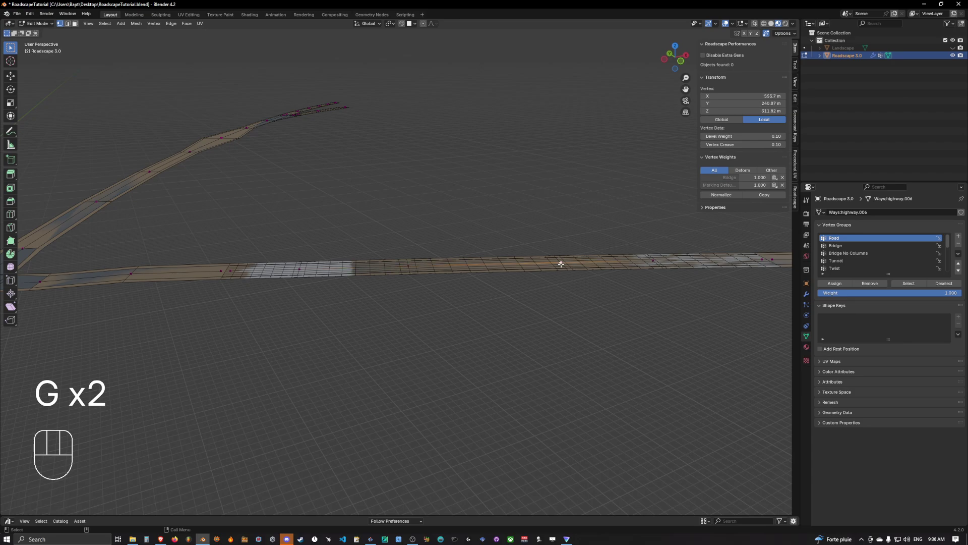
pyautogui.click(510, 263)
pyautogui.press('g')
pyautogui.press('z')
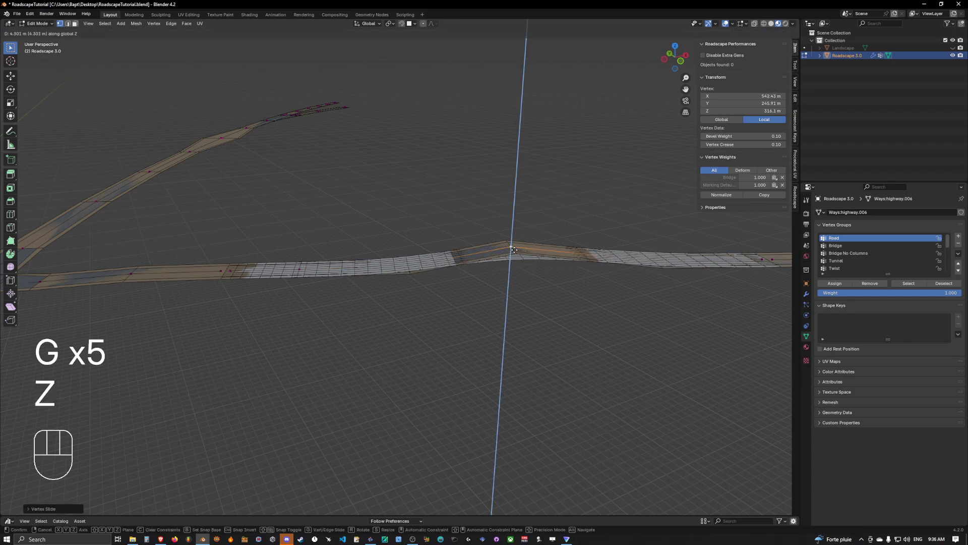
pyautogui.click(515, 241)
# - Return to Object Mode, turn off Force Performance Mode and examine the raised bridge over the full terrain
pyautogui.press('Tab')
pyautogui.press('q')
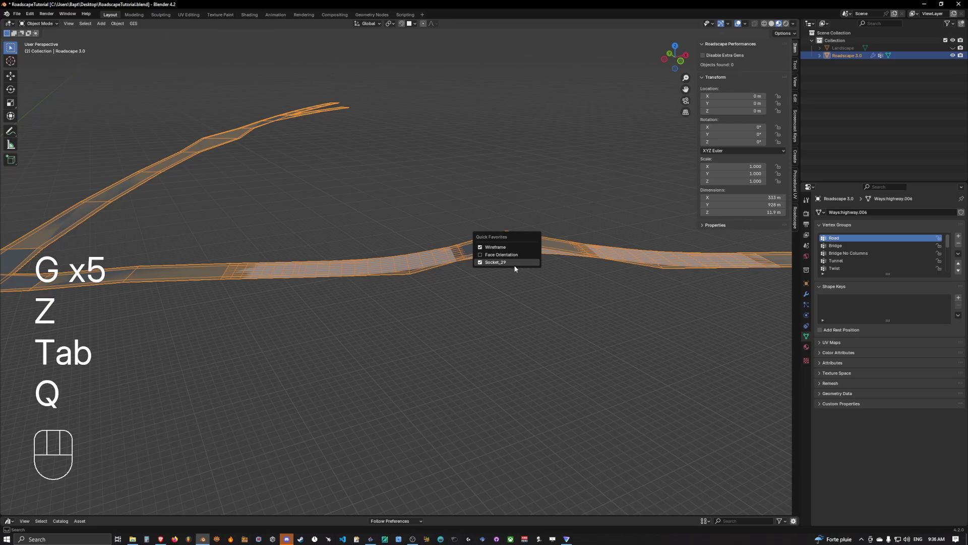
pyautogui.click(514, 266)
pyautogui.moveTo(514, 268); pyautogui.dragTo(454, 264, button='middle')
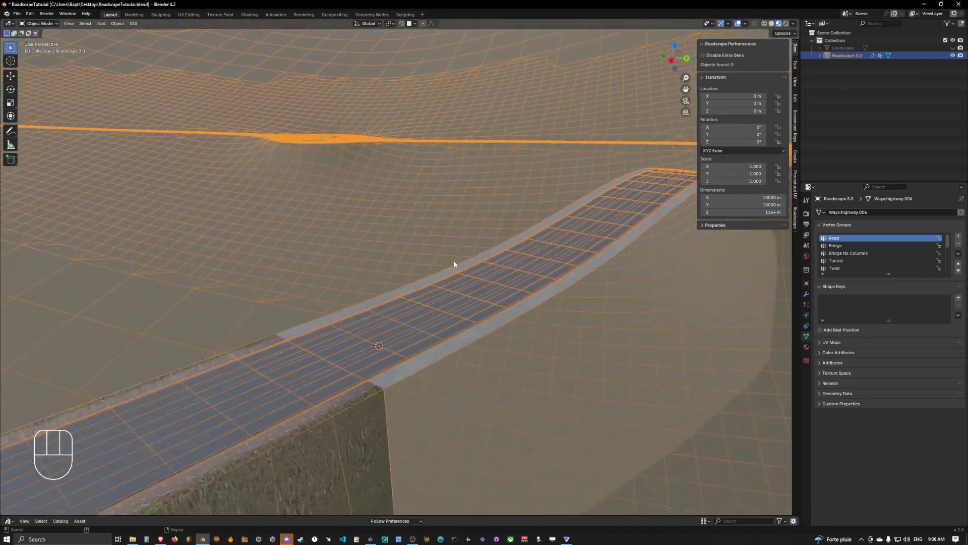
pyautogui.scroll(3, 365, 367)
pyautogui.moveTo(385, 347); pyautogui.dragTo(301, 310, button='middle')
pyautogui.scroll(-4, 432, 334)
# - Reopen the mesh in Edit Mode with Force Performance Mode on and lower the side road's far end vertex along Z
pyautogui.press('q')
pyautogui.press('Tab')
pyautogui.click(252, 266)
pyautogui.press('g')
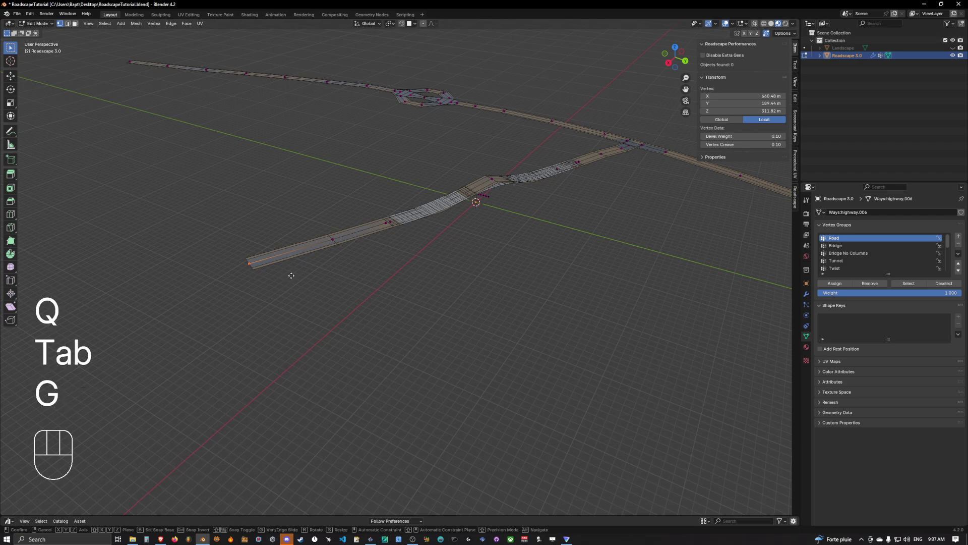
pyautogui.press('z')
pyautogui.click(289, 310)
# - Lower the far road vertices, the far bridge joint and the bridge's peak vertex together along Z
pyautogui.moveTo(296, 303); pyautogui.dragTo(331, 233, button='middle')
pyautogui.moveTo(284, 165); pyautogui.dragTo(406, 231)
pyautogui.keyDown('shift'); pyautogui.click(490, 182); pyautogui.keyUp('shift')
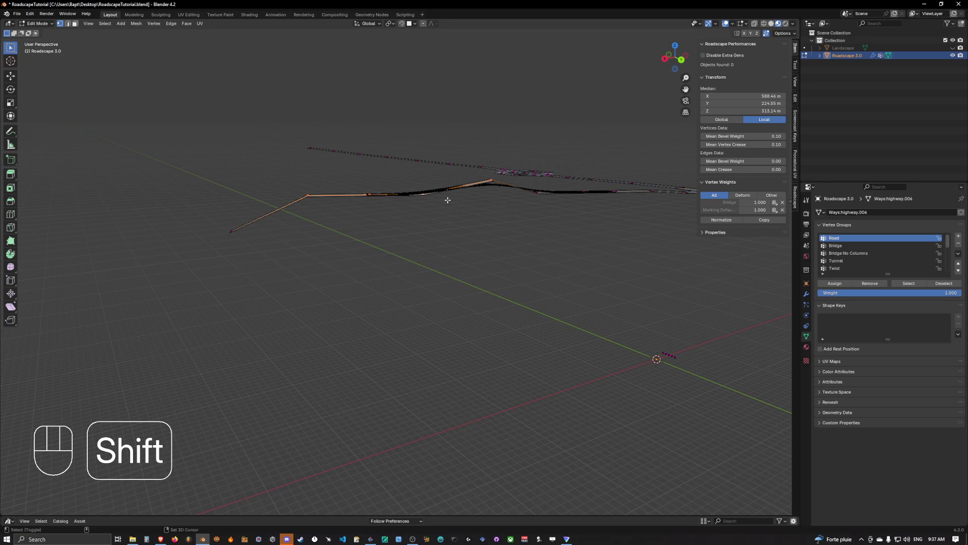
pyautogui.press('g')
pyautogui.press('z')
pyautogui.click(471, 233)
# - Adjust the heights of the remaining bridge vertices one by one along Z to form a smooth descent toward the far end
pyautogui.click(535, 192)
pyautogui.press('g')
pyautogui.press('z')
pyautogui.click(536, 202)
pyautogui.moveTo(525, 216); pyautogui.dragTo(508, 213, button='middle')
pyautogui.click(487, 217)
pyautogui.press('g')
pyautogui.press('z')
pyautogui.click(476, 216)
pyautogui.click(416, 226)
pyautogui.press('g')
pyautogui.press('z')
pyautogui.click(415, 222)
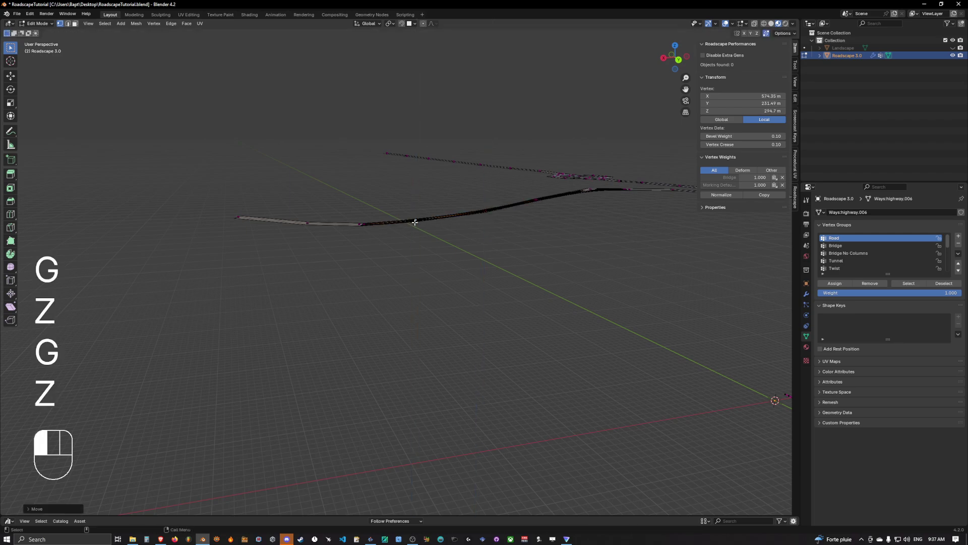
# - Flatten the road section beyond the far bridge joint by scaling its vertices to 0 along Z
pyautogui.keyDown('shift'); pyautogui.moveTo(416, 222); pyautogui.dragTo(464, 220, button='middle'); pyautogui.keyUp('shift')
pyautogui.moveTo(277, 201); pyautogui.dragTo(417, 242)
pyautogui.press('s')
pyautogui.press('z')
pyautogui.press('KP_0')
pyautogui.press('Return')
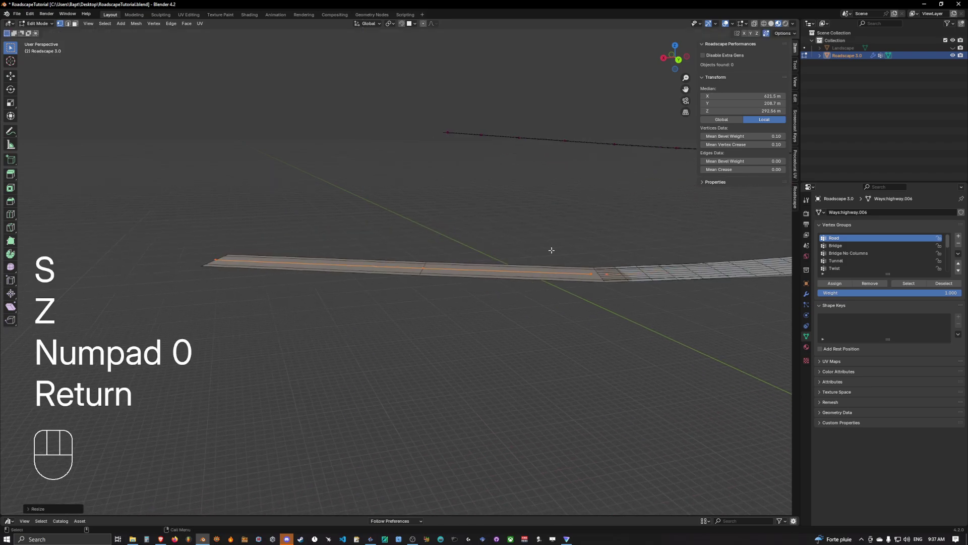
# - Turn on X-ray and level the far joint vertices with the adjacent bridge vertex using a Z scale of 0
pyautogui.keyDown('shift'); pyautogui.moveTo(551, 250); pyautogui.dragTo(418, 269, button='middle'); pyautogui.keyUp('shift')
pyautogui.click(418, 268)
pyautogui.hotkey('alt', 'z')
pyautogui.keyDown('shift'); pyautogui.click(553, 264); pyautogui.keyUp('shift')
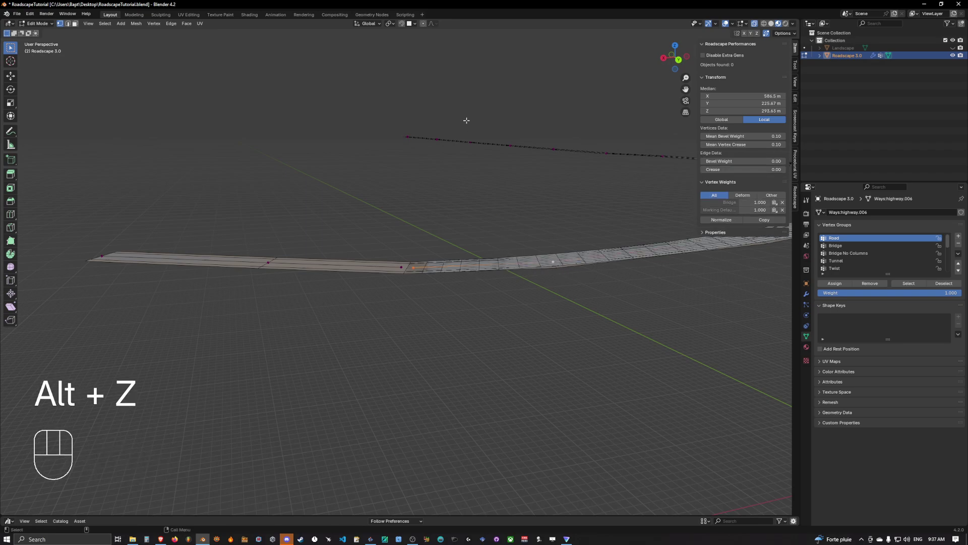
pyautogui.keyDown('ctrl'); pyautogui.click(267, 243); pyautogui.keyUp('ctrl')
pyautogui.press('s')
pyautogui.press('z')
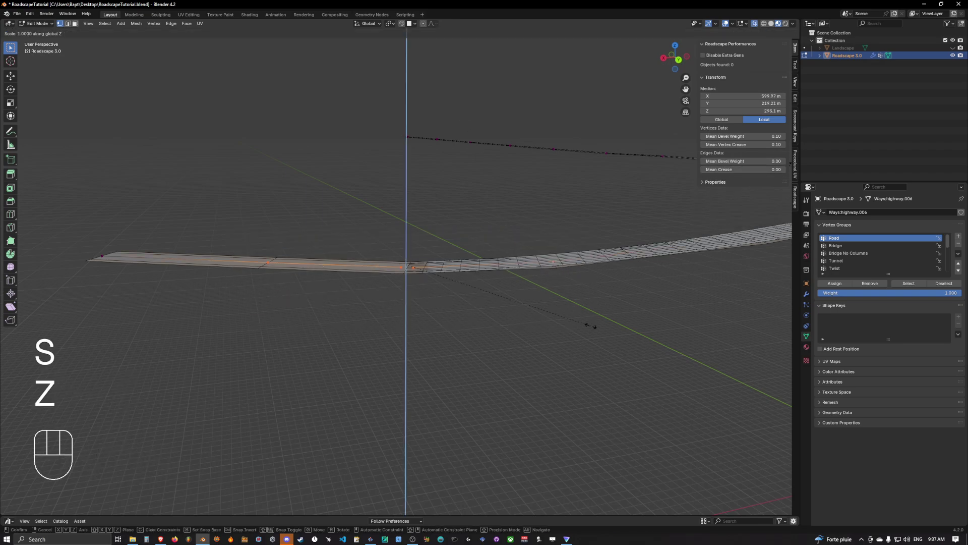
pyautogui.press('KP_0')
pyautogui.press('Return')
# - Return to Object Mode, turn off Force Performance Mode and examine the sloping bridge and its terrain supports
pyautogui.press('Tab')
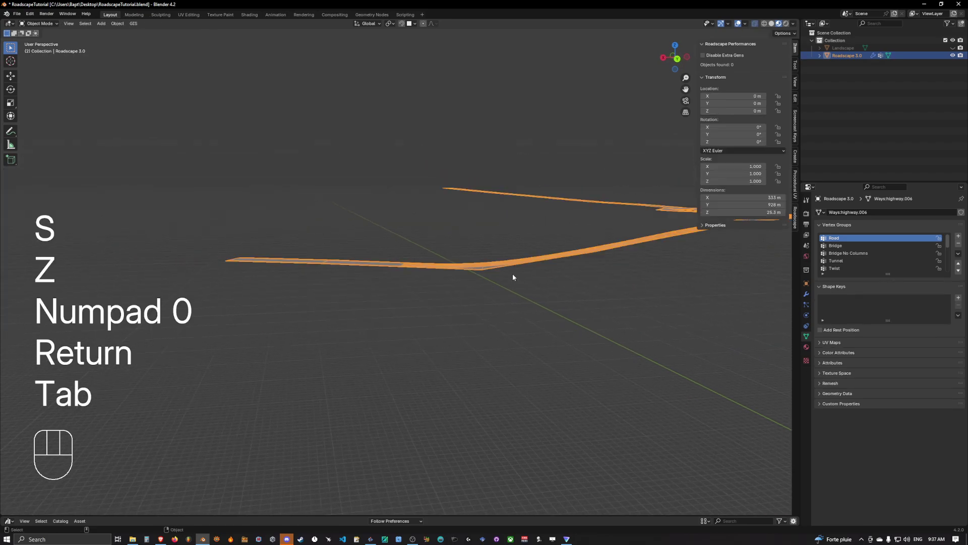
pyautogui.press('q')
pyautogui.click(501, 273)
pyautogui.moveTo(506, 271); pyautogui.dragTo(397, 303, button='middle')
pyautogui.scroll(-1, 589, 241)
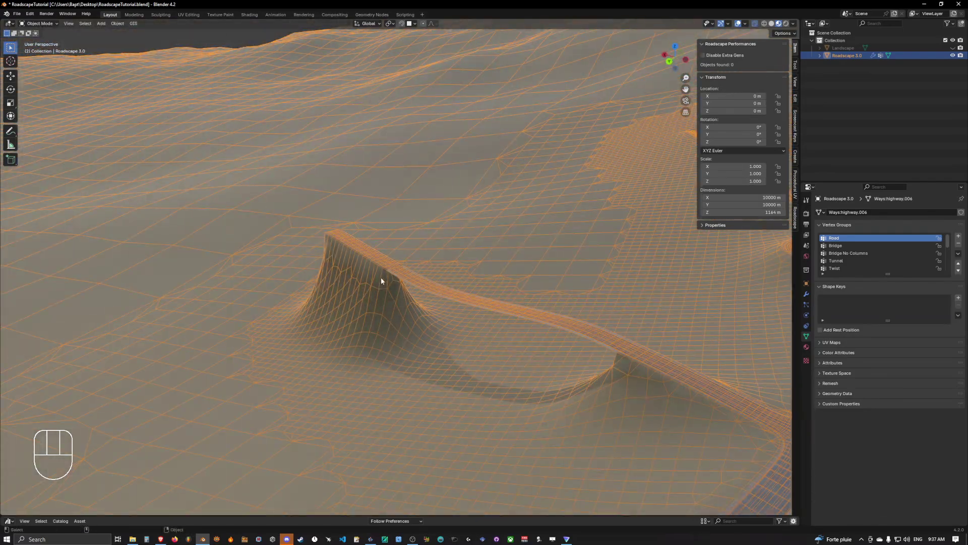
pyautogui.scroll(3, 473, 340)
pyautogui.scroll(-3, 473, 339)
pyautogui.moveTo(473, 339); pyautogui.dragTo(462, 270, button='middle')
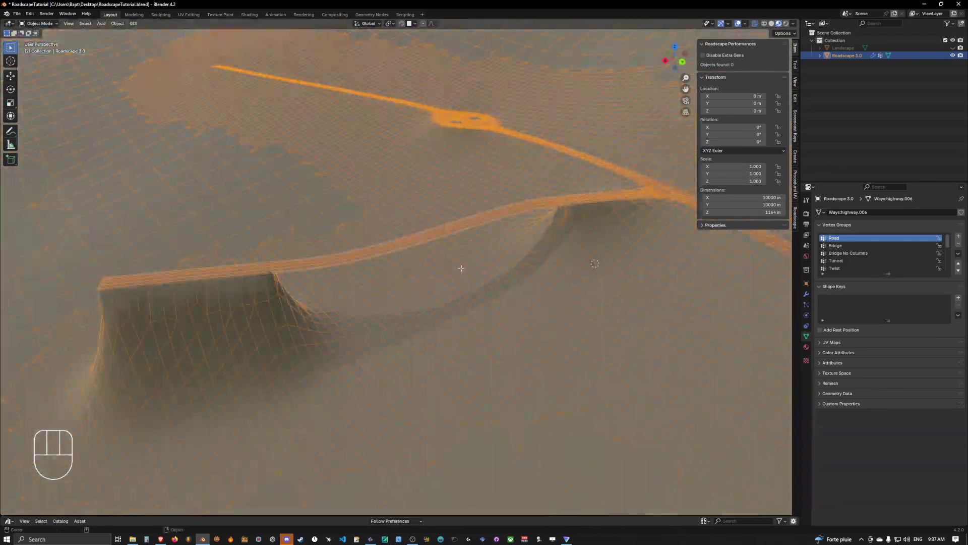
# - Enable Force Performance Mode in the Roadscape 3.0 modifier and reopen the mesh in Edit Mode
pyautogui.press('Tab')
pyautogui.press('q')
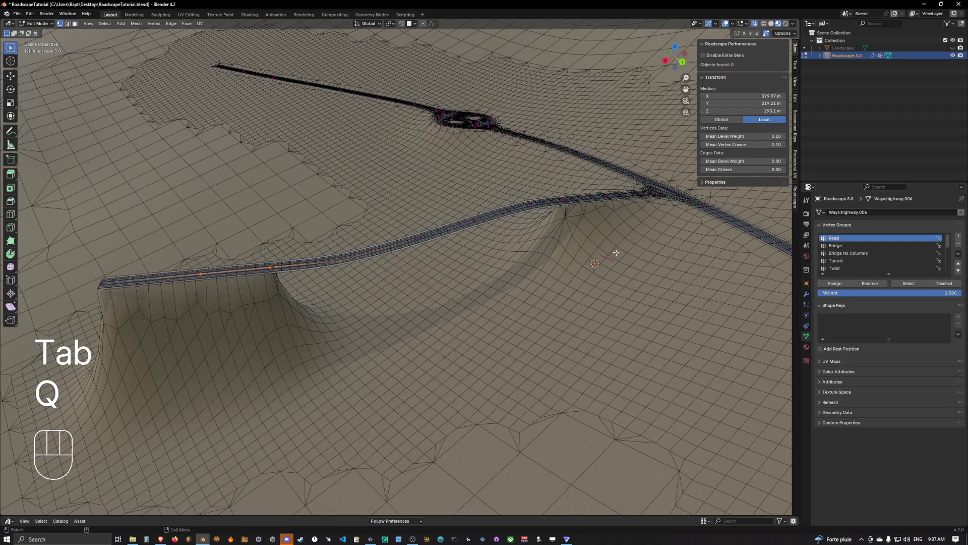
pyautogui.click(806, 294)
pyautogui.click(882, 255)
pyautogui.press('Tab')
pyautogui.press('Tab')
# - Select the whole bridge with its adjoining road sections up to the junction and lower them along Z
pyautogui.moveTo(93, 202); pyautogui.dragTo(612, 326)
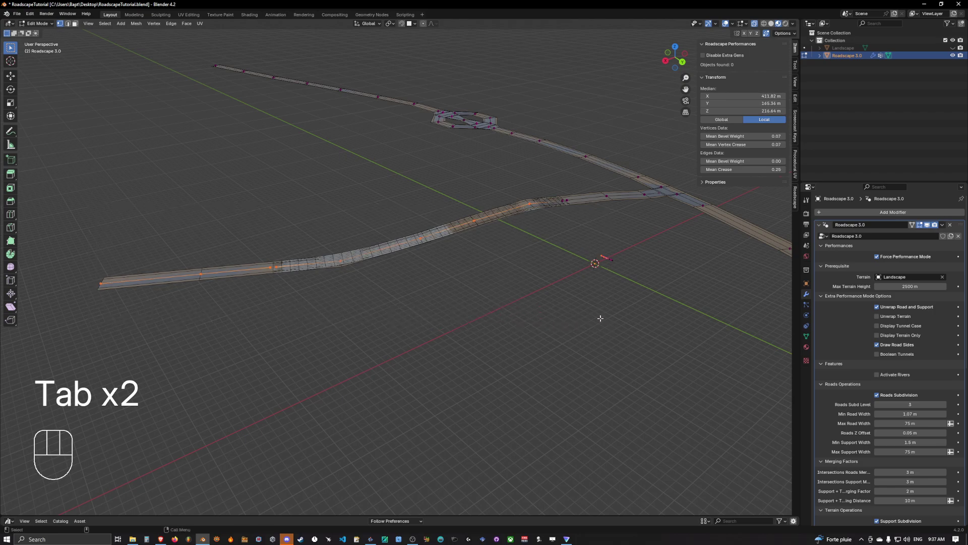
pyautogui.keyDown('shift'); pyautogui.moveTo(543, 184); pyautogui.dragTo(607, 243); pyautogui.keyUp('shift')
pyautogui.press('g')
pyautogui.press('z')
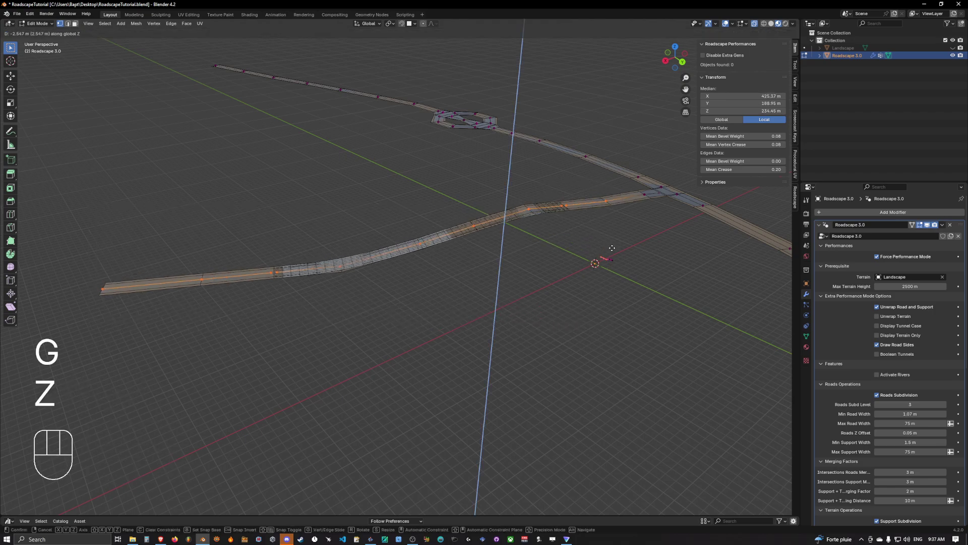
pyautogui.click(607, 263)
# - Subdivide the steep road segment between the lowered section and the junction
pyautogui.click(643, 195)
pyautogui.moveTo(642, 203); pyautogui.dragTo(623, 196, button='middle')
pyautogui.keyDown('shift'); pyautogui.click(607, 237); pyautogui.keyUp('shift')
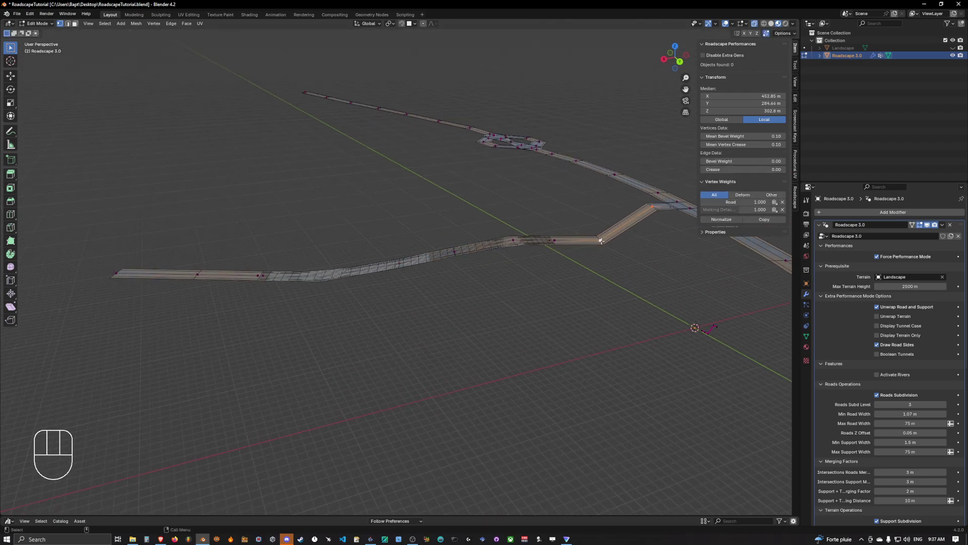
pyautogui.moveTo(610, 239); pyautogui.dragTo(599, 236, button='middle')
pyautogui.click(594, 238)
pyautogui.keyDown('shift'); pyautogui.click(647, 205); pyautogui.keyUp('shift')
pyautogui.rightClick(618, 229)
pyautogui.click(618, 229)
# - Slide the vertices of the subdivided ramp along their edges and adjust them along Z to soften the transition between bridge and junction
pyautogui.click(594, 238)
pyautogui.press('g')
pyautogui.press('g')
pyautogui.press('g')
pyautogui.press('z')
pyautogui.click(619, 213)
pyautogui.press('g')
pyautogui.click(596, 227)
pyautogui.press('g')
pyautogui.press('z')
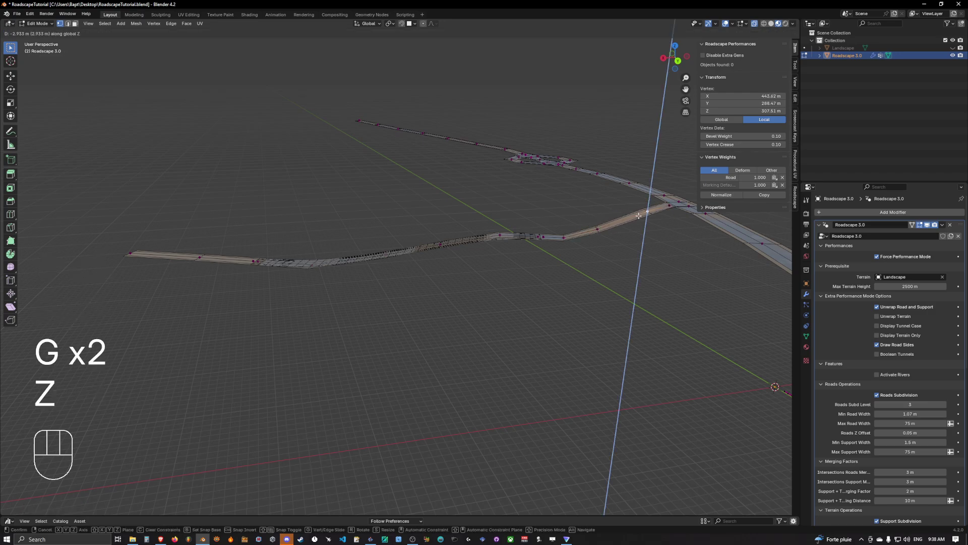
pyautogui.press('g')
pyautogui.press('g')
# - Examine the smoothed ramp in Object Mode with Force Performance Mode off, and reopen the mesh in Edit Mode with it enabled
pyautogui.press('Tab')
pyautogui.press('q')
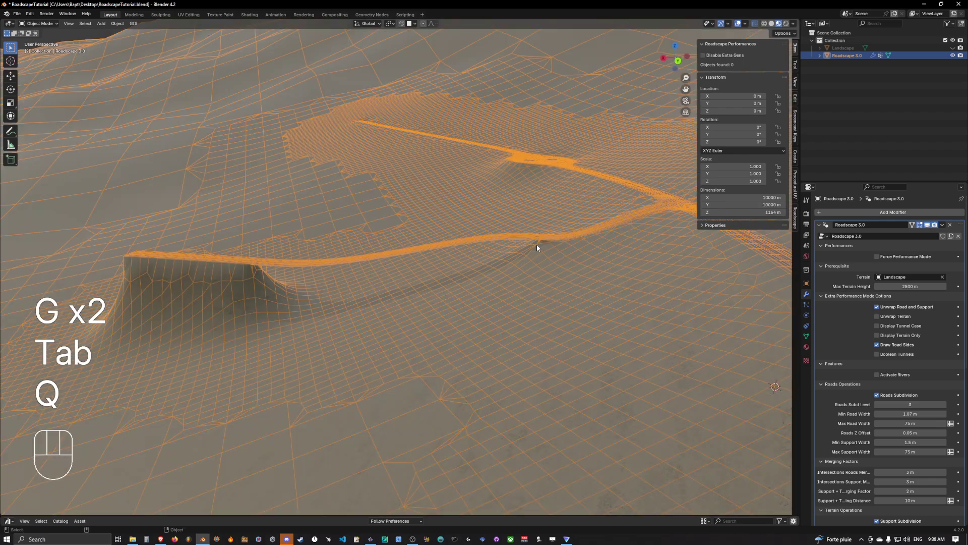
pyautogui.moveTo(564, 231); pyautogui.dragTo(438, 237, button='middle')
pyautogui.scroll(4, 504, 251)
pyautogui.press('q')
pyautogui.click(453, 224)
pyautogui.press('Tab')
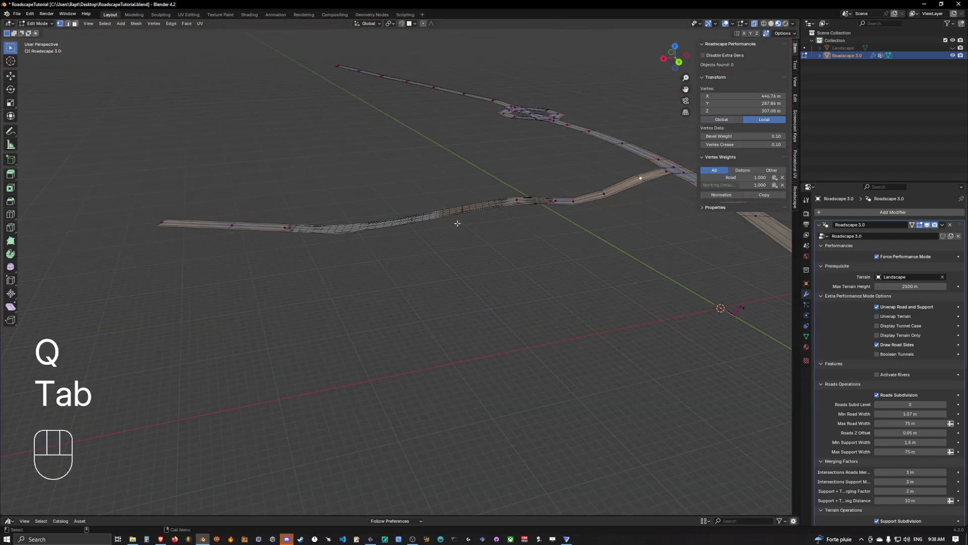
# - Slide the middle vertex of the side road's far-end section along its edge toward the bridge
pyautogui.keyDown('shift'); pyautogui.moveTo(353, 236); pyautogui.dragTo(404, 231, button='middle'); pyautogui.keyUp('shift')
pyautogui.moveTo(230, 198); pyautogui.dragTo(362, 255)
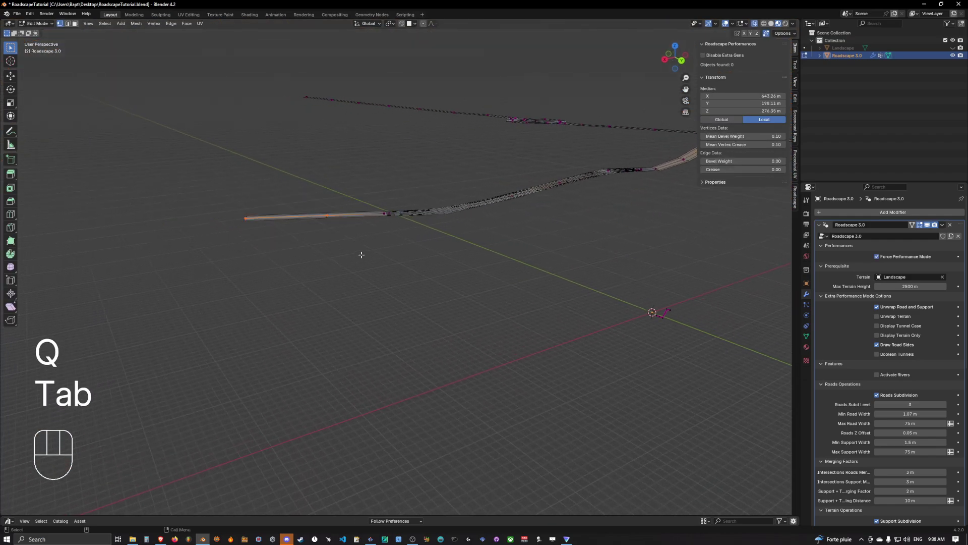
pyautogui.press('g')
pyautogui.click(353, 244)
pyautogui.click(247, 219)
pyautogui.keyDown('shift'); pyautogui.click(329, 218); pyautogui.keyUp('shift')
pyautogui.click(326, 220)
pyautogui.press('g')
pyautogui.press('g')
pyautogui.click(363, 219)
# - Subdivide the edge between that vertex and the road's far end, and slide the new vertex toward the bridge
pyautogui.keyDown('shift'); pyautogui.click(246, 219); pyautogui.keyUp('shift')
pyautogui.rightClick(313, 221)
pyautogui.click(314, 221)
pyautogui.click(305, 220)
pyautogui.press('g')
pyautogui.press('g')
pyautogui.click(338, 218)
# - Lower the new vertex and the road's far-end vertex together along Z
pyautogui.keyDown('shift'); pyautogui.click(244, 220); pyautogui.keyUp('shift')
pyautogui.press('g')
pyautogui.press('z')
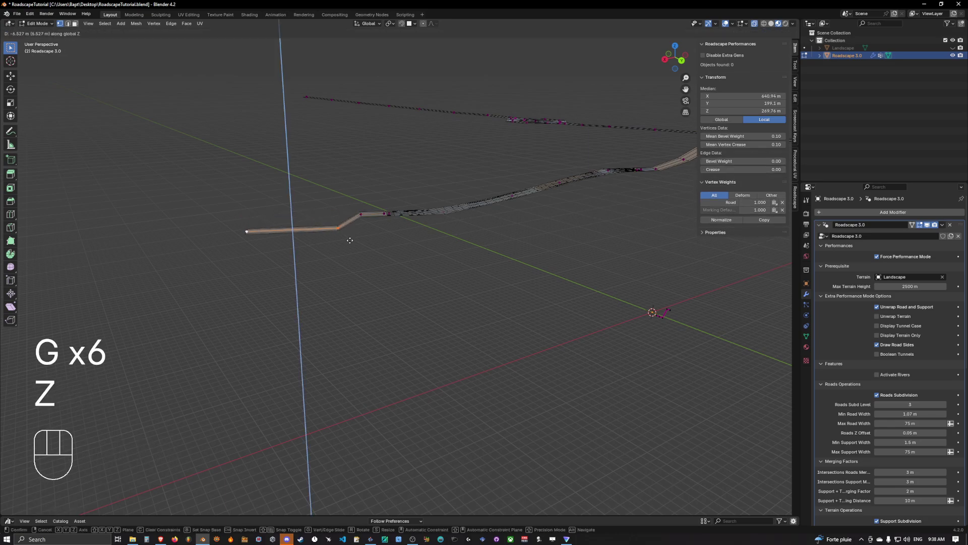
pyautogui.click(348, 235)
pyautogui.press('g')
pyautogui.click(385, 216)
# - Adjust the bridge's middle vertex along Z to a height of about 285.2 m
pyautogui.moveTo(418, 190); pyautogui.dragTo(491, 192, button='middle')
pyautogui.click(428, 200)
pyautogui.moveTo(428, 200); pyautogui.dragTo(450, 190, button='middle')
pyautogui.press('g')
pyautogui.press('z')
pyautogui.click(448, 184)
pyautogui.press('g')
pyautogui.press('z')
pyautogui.click(426, 195)
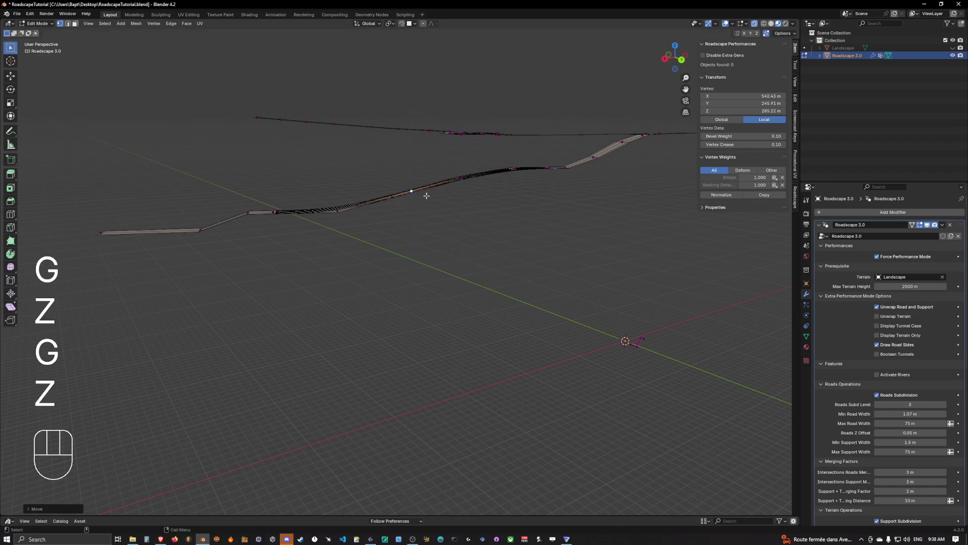
# - Return to Object Mode, turn off Force Performance Mode and examine the reshaped bridge slope and its transitions
pyautogui.press('Tab')
pyautogui.press('q')
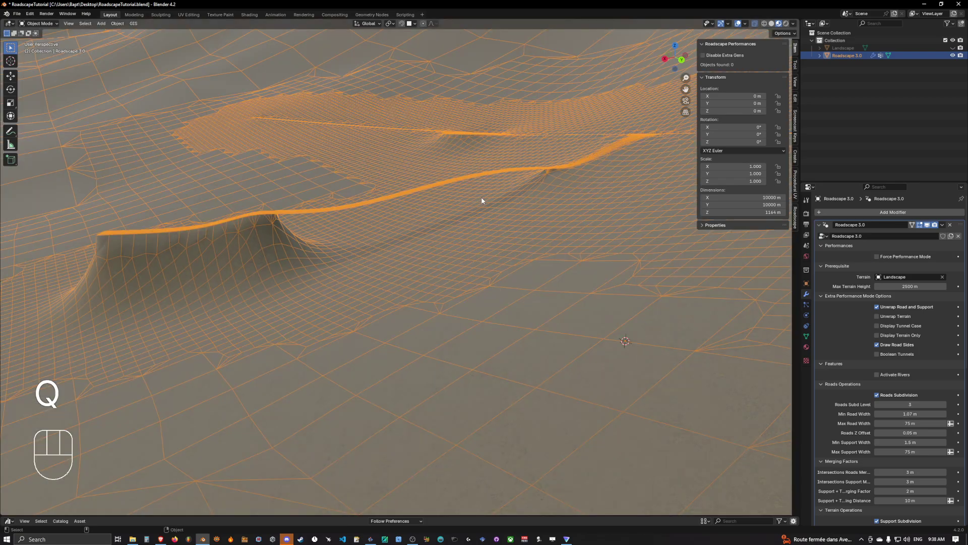
pyautogui.moveTo(482, 198); pyautogui.dragTo(418, 184, button='middle')
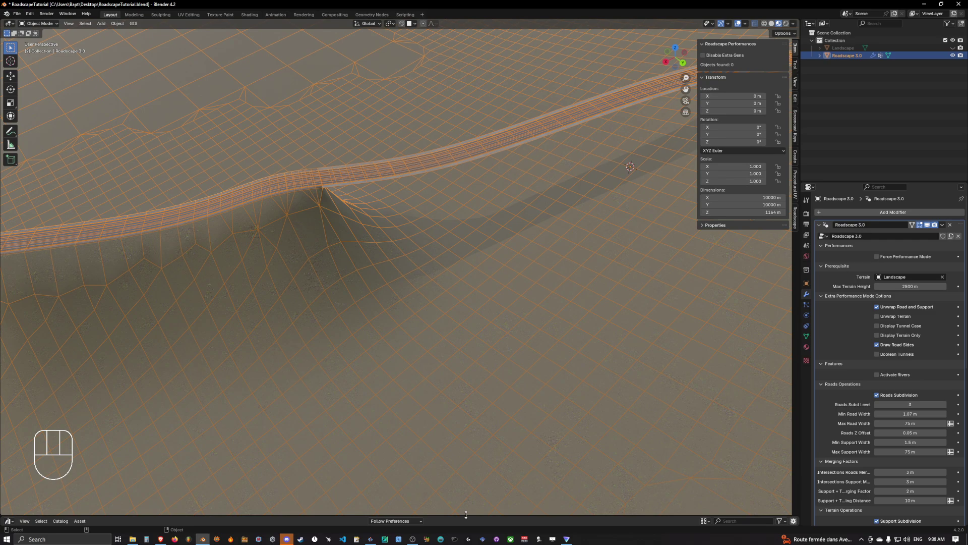
# - Enable Force Performance Mode, add the RDSCP Bridge Generator asset to the scene and reset its location to the world origin
pyautogui.moveTo(465, 515); pyautogui.dragTo(479, 346)
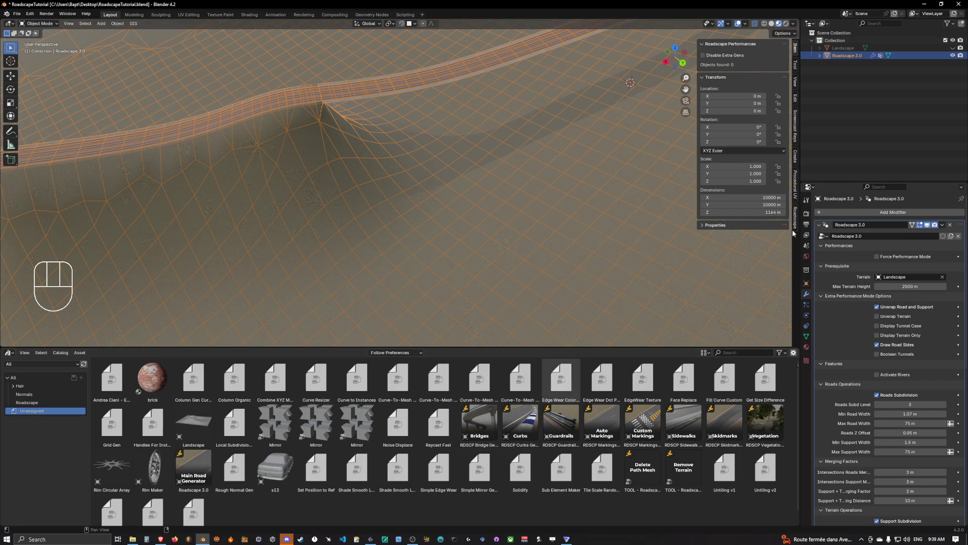
pyautogui.click(883, 258)
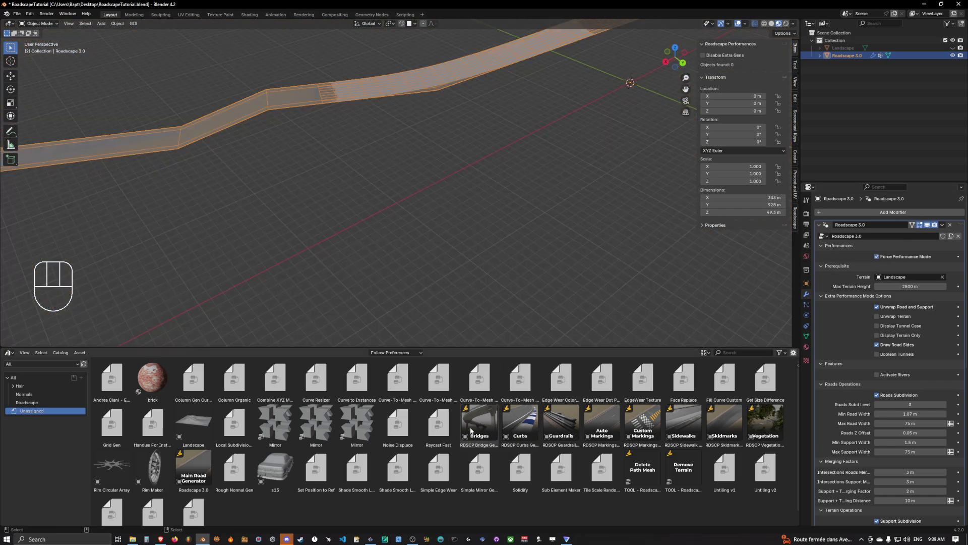
pyautogui.moveTo(472, 431); pyautogui.dragTo(523, 361)
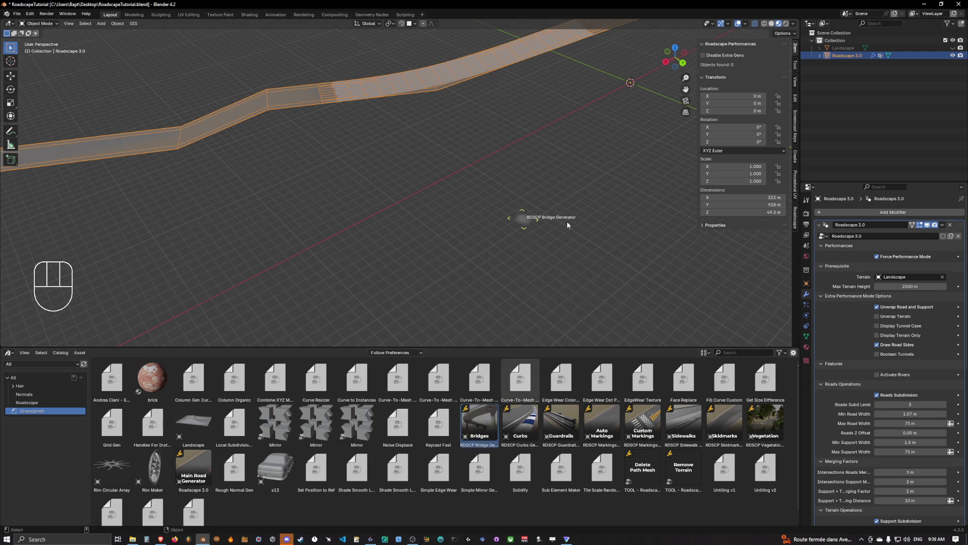
pyautogui.moveTo(528, 230); pyautogui.dragTo(525, 219)
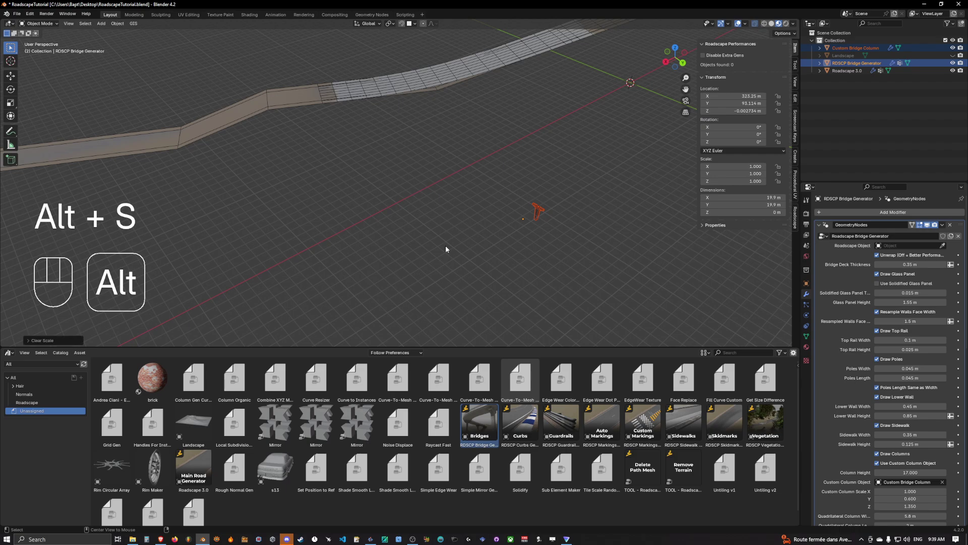
pyautogui.hotkey('alt', 'g')
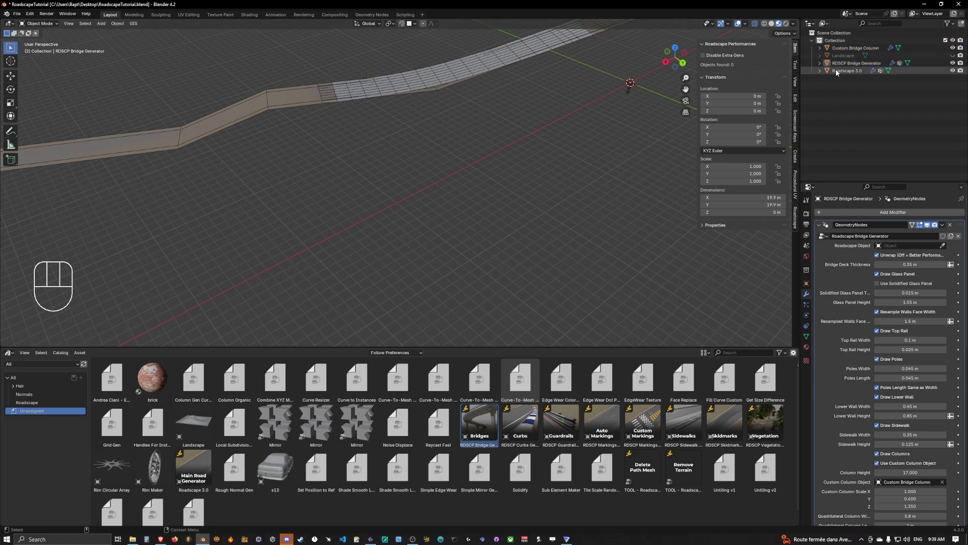
# - Select the Custom Bridge Column object and examine it up close
pyautogui.click(852, 48)
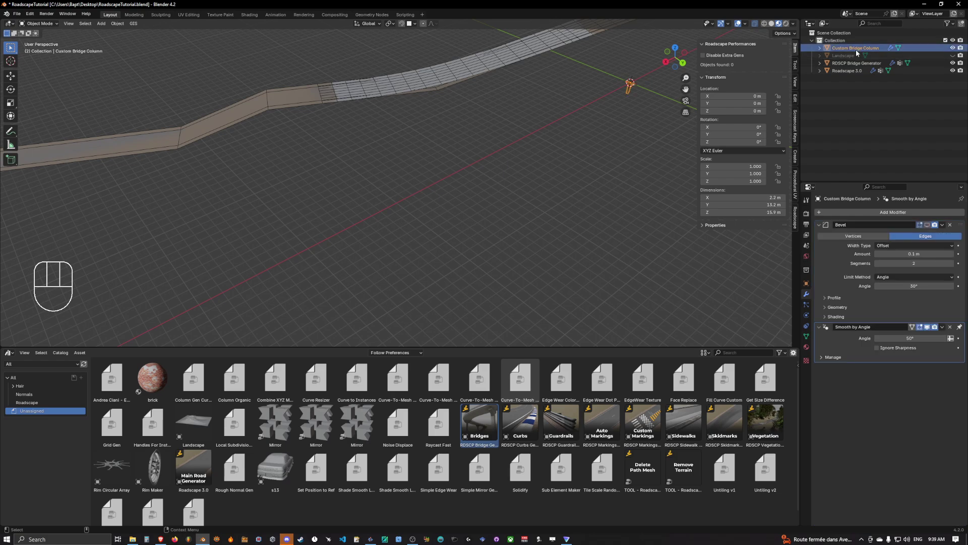
pyautogui.press('KP_Divide')
pyautogui.moveTo(634, 86); pyautogui.dragTo(459, 122, button='middle')
# - Select the RDSCP Bridge Generator and assign Roadscape 3.0 as its Roadscape Object
pyautogui.click(843, 64)
pyautogui.press('KP_Decimal')
pyautogui.scroll(-10, 421, 177)
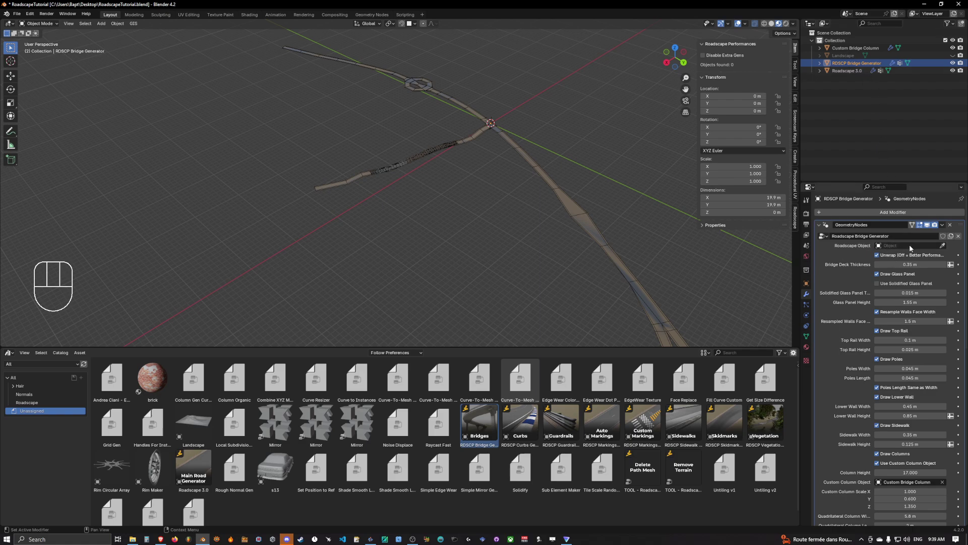
pyautogui.click(806, 303)
pyautogui.click(805, 294)
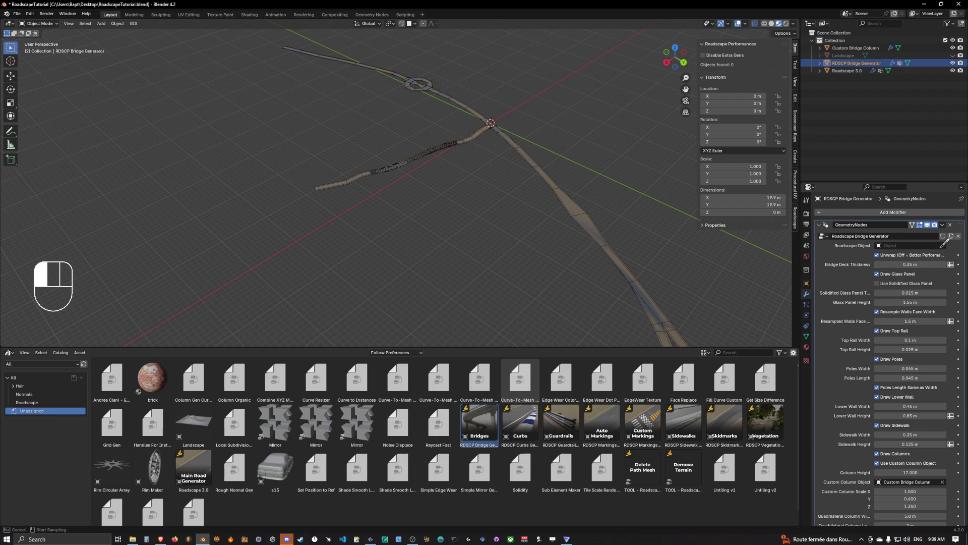
pyautogui.click(855, 70)
pyautogui.scroll(3, 612, 147)
pyautogui.keyDown('shift'); pyautogui.moveTo(610, 119); pyautogui.dragTo(583, 137, button='middle'); pyautogui.keyUp('shift')
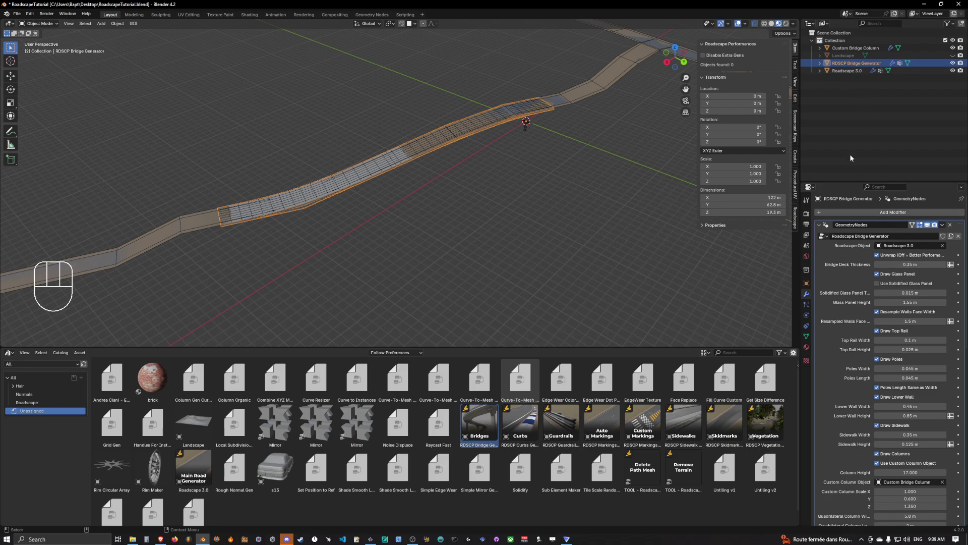
# - Turn off Force Performance Mode on Roadscape 3.0 and frame the generated bridge
pyautogui.press('q')
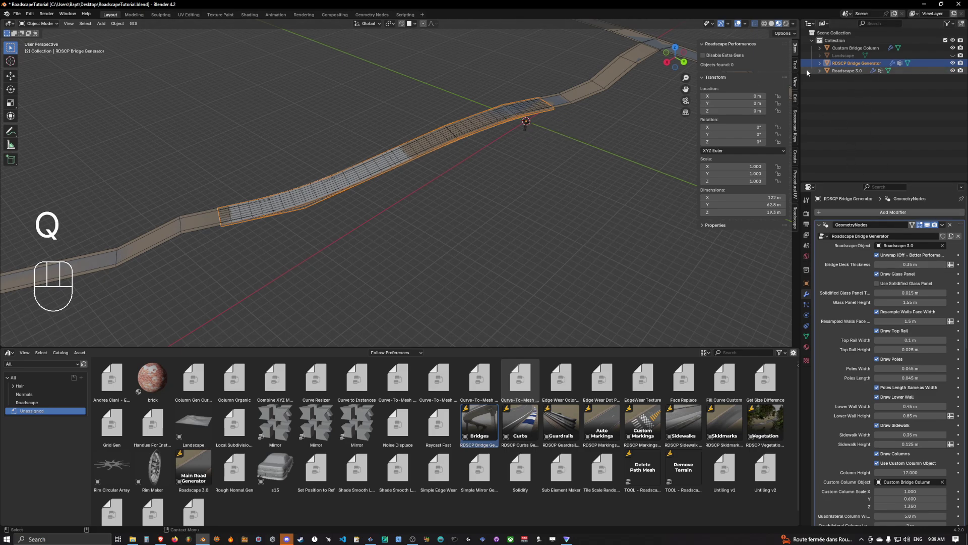
pyautogui.click(815, 73)
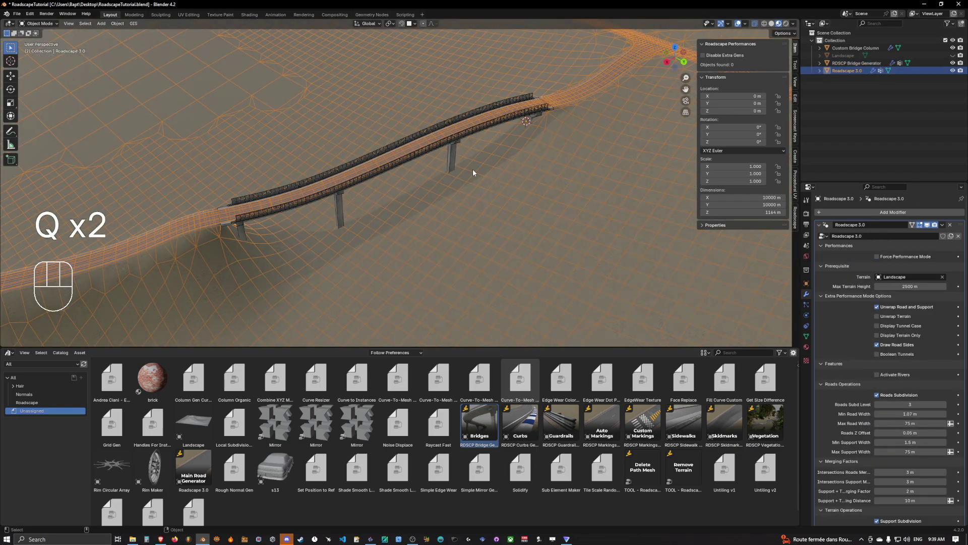
pyautogui.moveTo(473, 168); pyautogui.dragTo(436, 178, button='middle')
pyautogui.click(455, 154)
pyautogui.press('KP_Decimal')
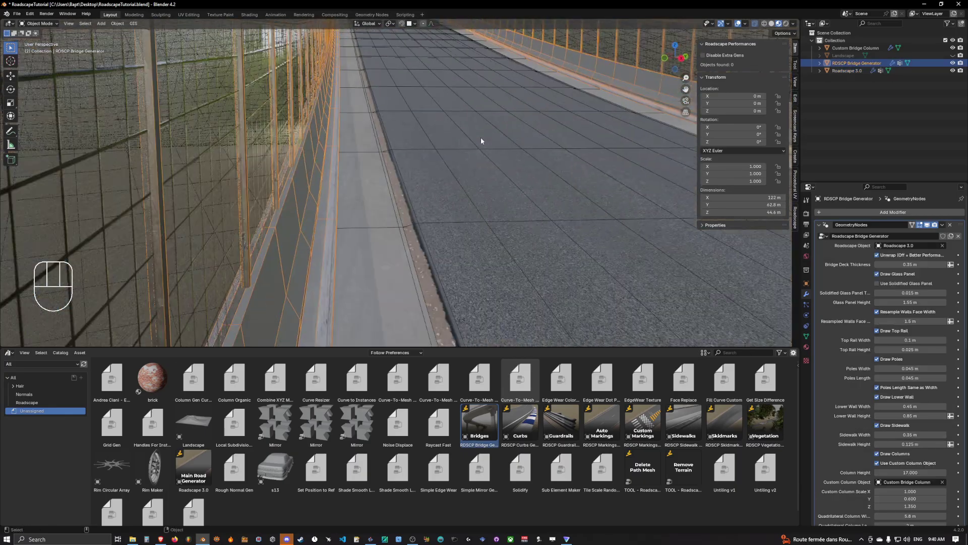
# - Examine the generated bridge's deck, railings, sidewalks and its joint with the road up close
pyautogui.keyDown('shift'); pyautogui.moveTo(482, 141); pyautogui.dragTo(507, 169, button='middle'); pyautogui.keyUp('shift')
pyautogui.scroll(4, 486, 177)
pyautogui.moveTo(416, 172); pyautogui.dragTo(433, 192, button='middle')
pyautogui.scroll(7, 520, 151)
pyautogui.scroll(-7, 525, 143)
pyautogui.scroll(4, 471, 132)
pyautogui.moveTo(474, 124); pyautogui.dragTo(444, 198, button='middle')
pyautogui.click(374, 225)
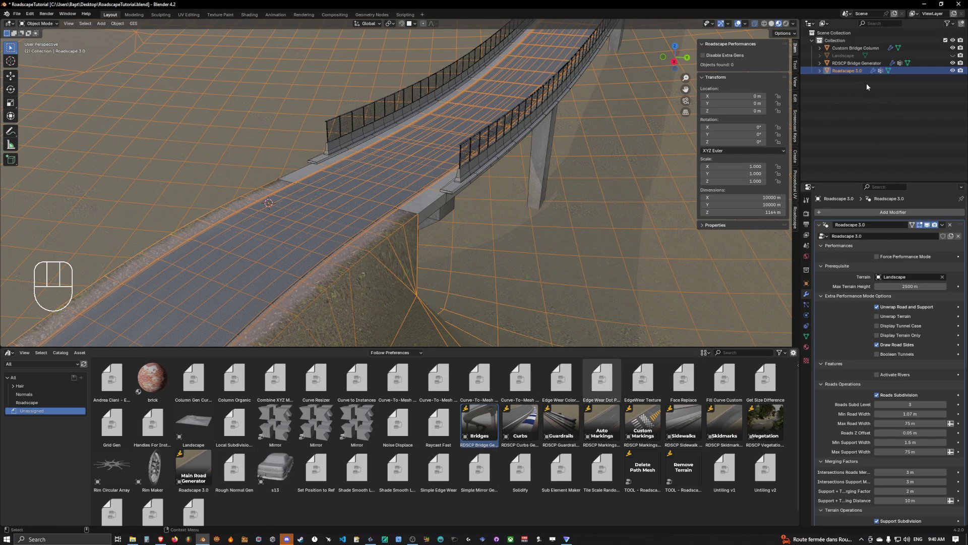
# - Review the Roadscape Bridge Generator modifier's parameters and compare the bridge object with the Roadscape 3.0 object
pyautogui.click(856, 64)
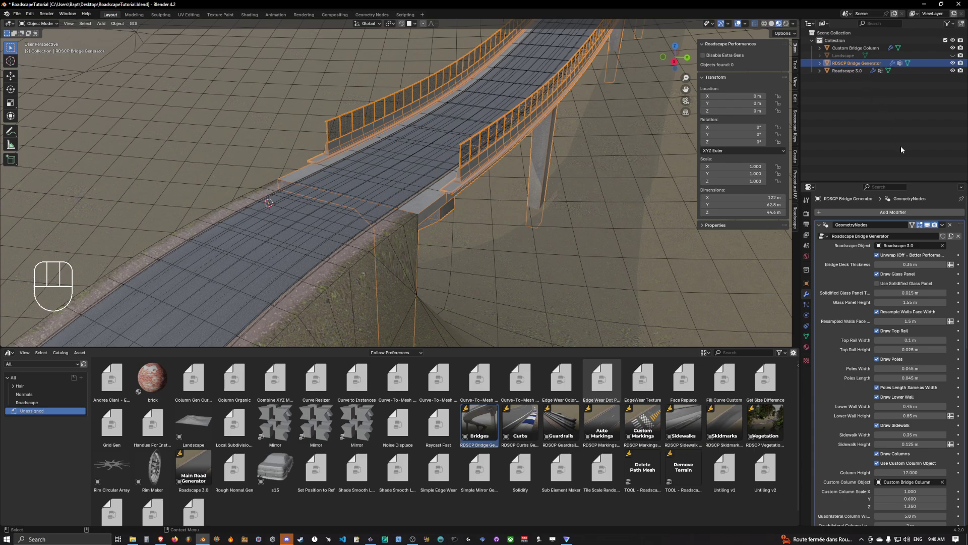
pyautogui.scroll(-1, 901, 286)
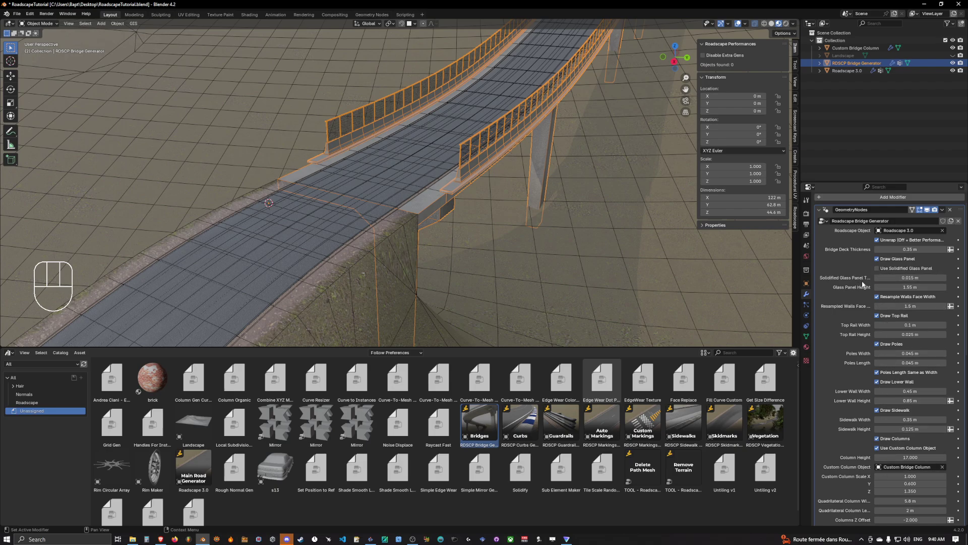
pyautogui.scroll(1, 902, 261)
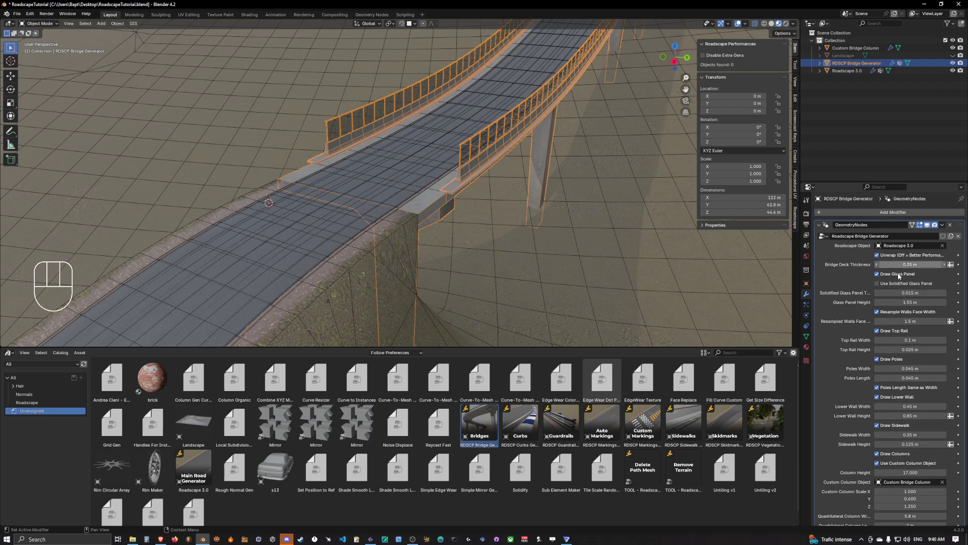
pyautogui.scroll(-4, 564, 150)
pyautogui.moveTo(564, 150)
pyautogui.mouseDown(button='middle')
pyautogui.moveTo(415, 183)
pyautogui.moveTo(464, 173)
pyautogui.moveTo(434, 166)
pyautogui.moveTo(507, 173)
pyautogui.moveTo(509, 154)
pyautogui.moveTo(588, 127)
pyautogui.moveTo(560, 164)
pyautogui.mouseUp(button='middle')
pyautogui.click(850, 71)
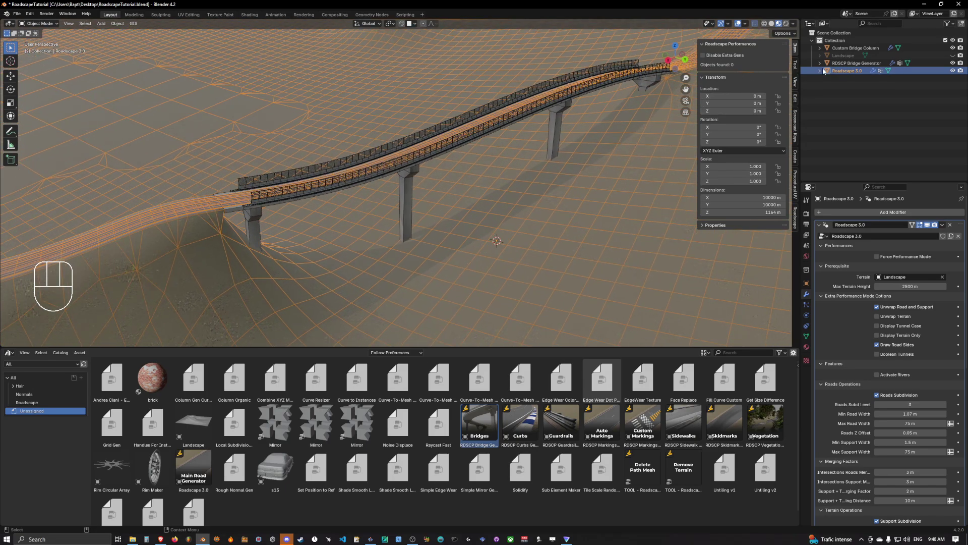
pyautogui.click(852, 63)
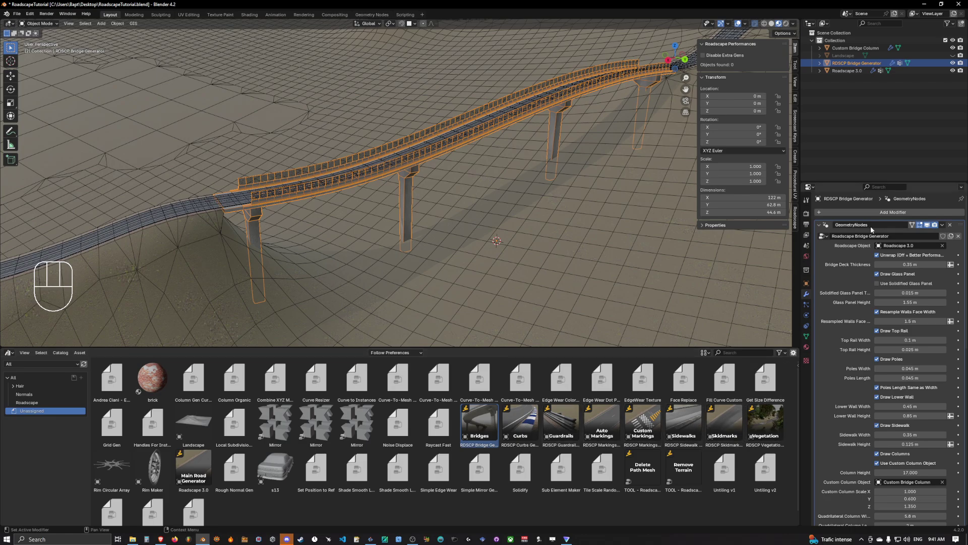
pyautogui.doubleClick(854, 63)
pyautogui.click(843, 64)
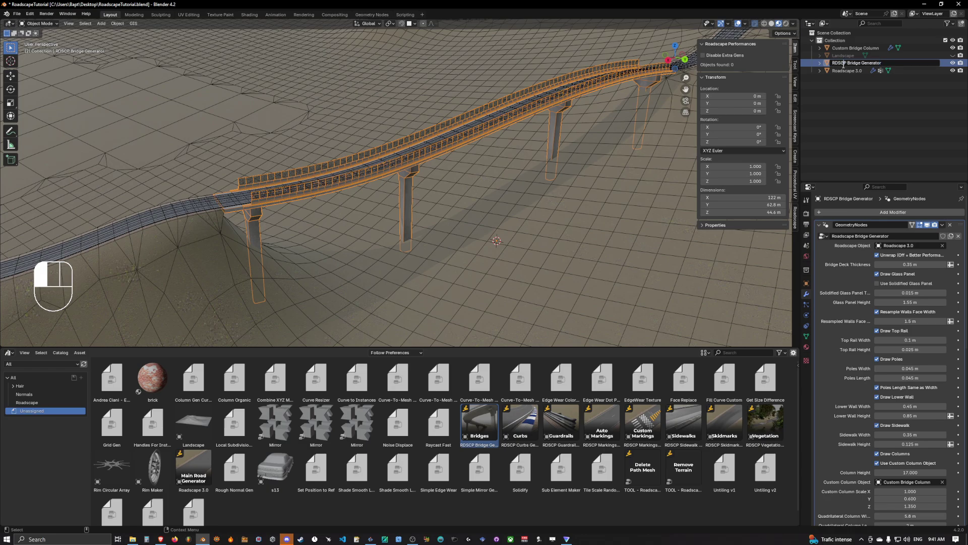
pyautogui.click(832, 65)
pyautogui.click(845, 64)
pyautogui.click(855, 74)
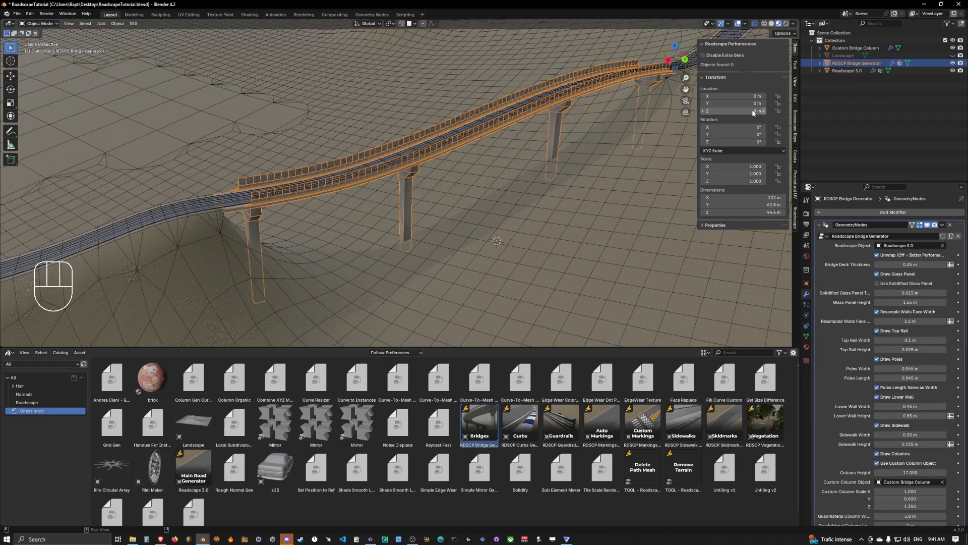
# - Enable Force Performance Mode on Roadscape 3.0 and enter Edit Mode on its mesh
pyautogui.moveTo(540, 129); pyautogui.dragTo(498, 147, button='middle')
pyautogui.click(847, 70)
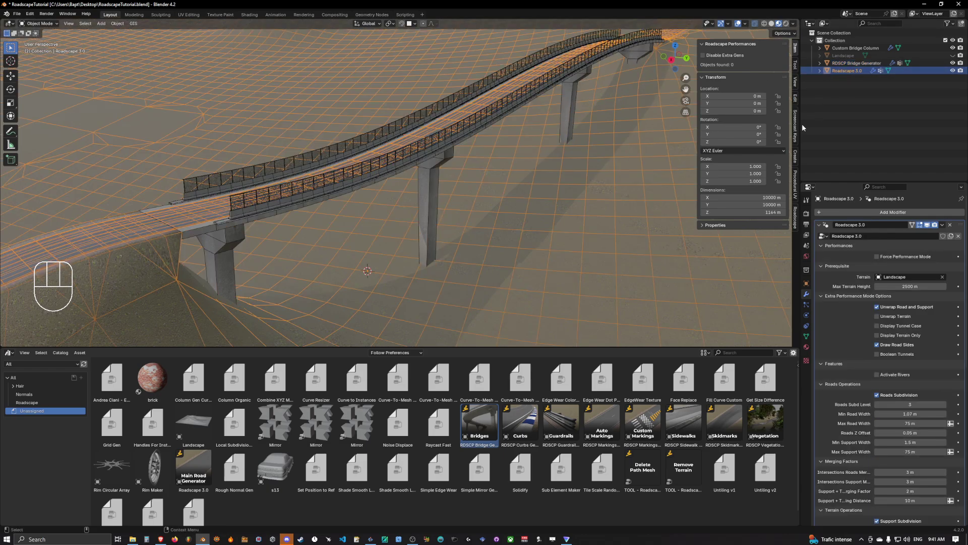
pyautogui.press('q')
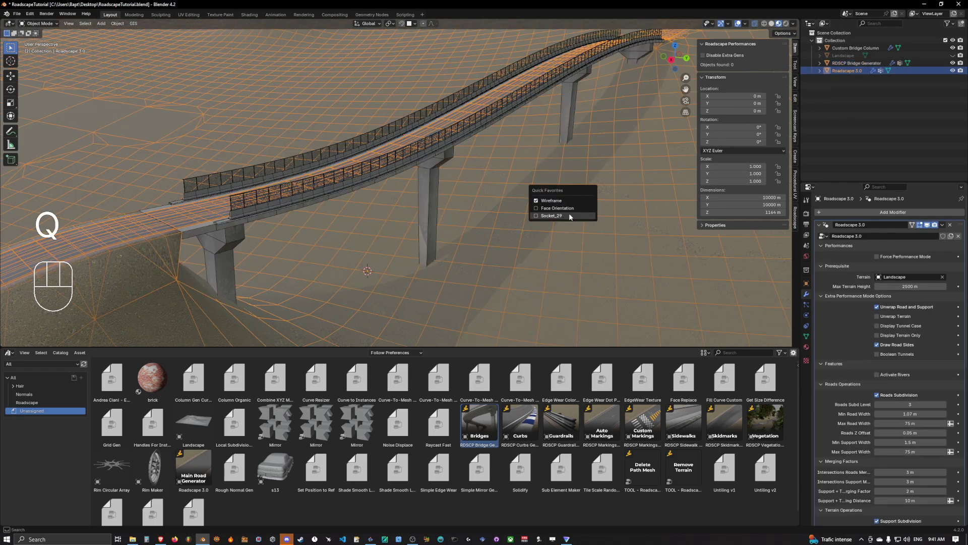
pyautogui.click(569, 215)
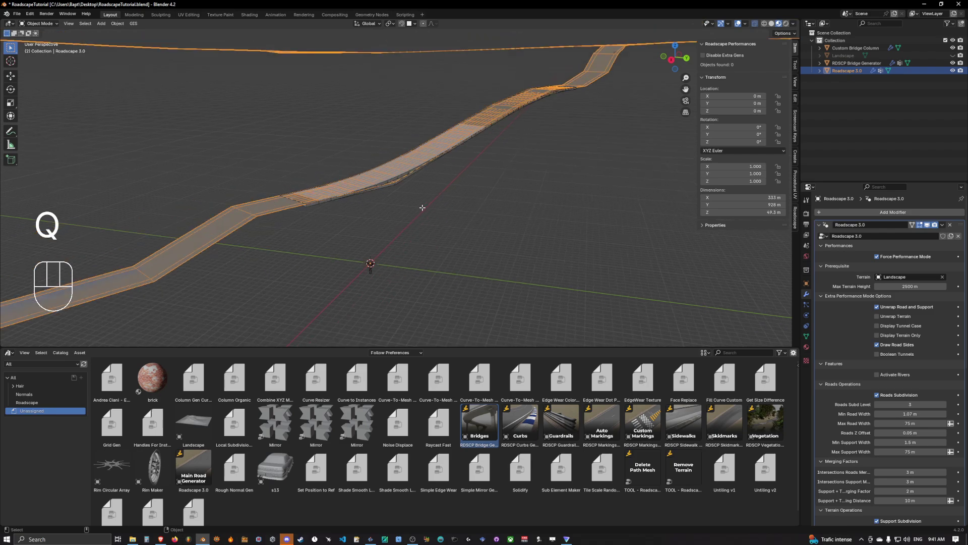
pyautogui.press('Tab')
# - Try raising the bridge's middle vertex along Z to about 293 m, and undo the move
pyautogui.press('g')
pyautogui.press('z')
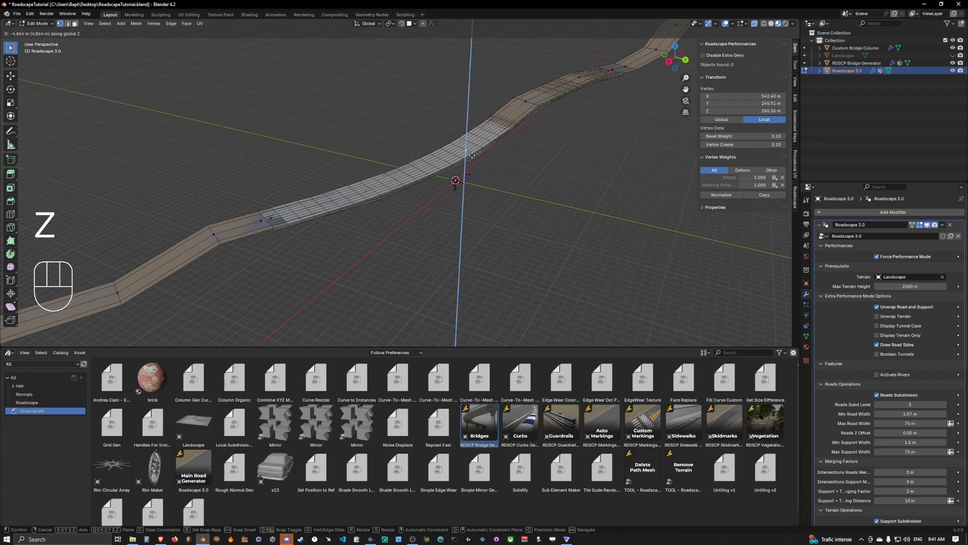
pyautogui.click(475, 113)
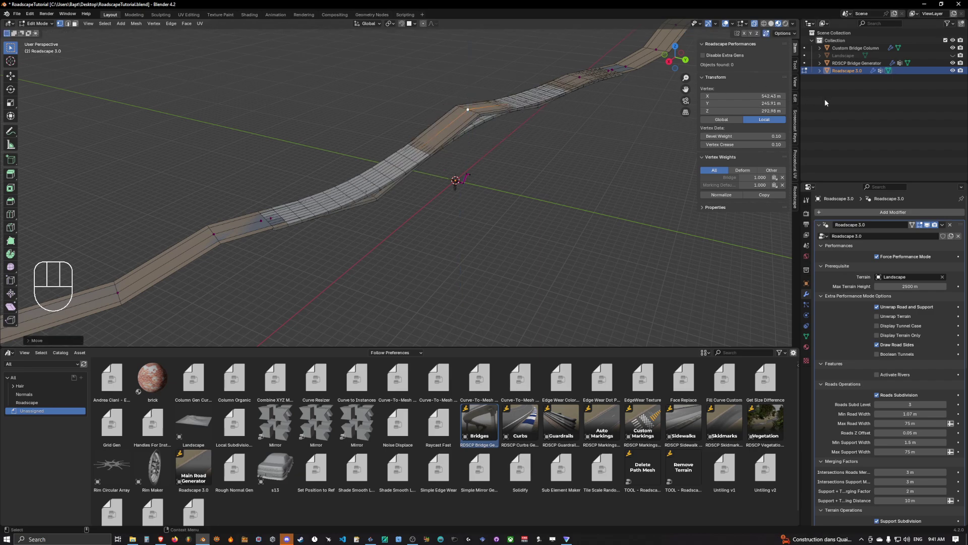
pyautogui.press('ctrl')
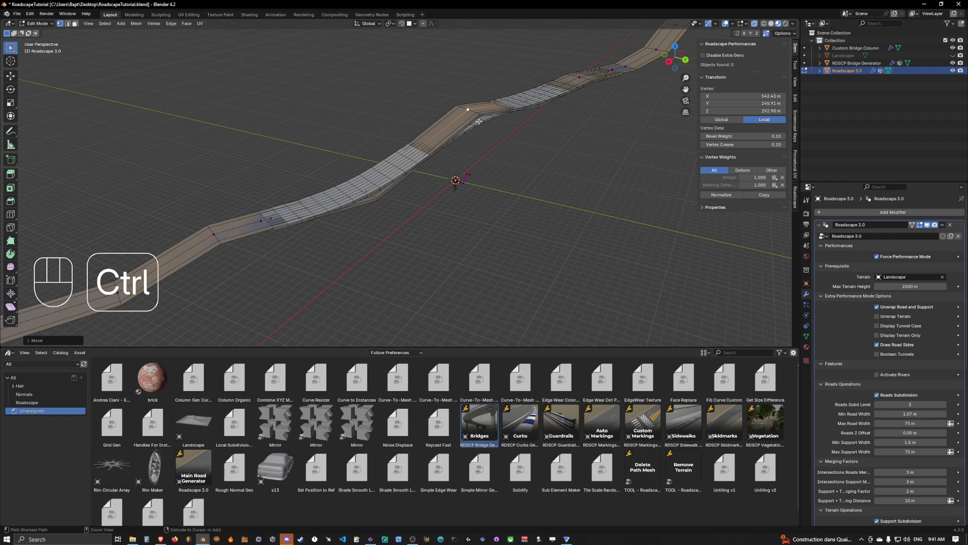
pyautogui.hotkey('ctrl', 'z')
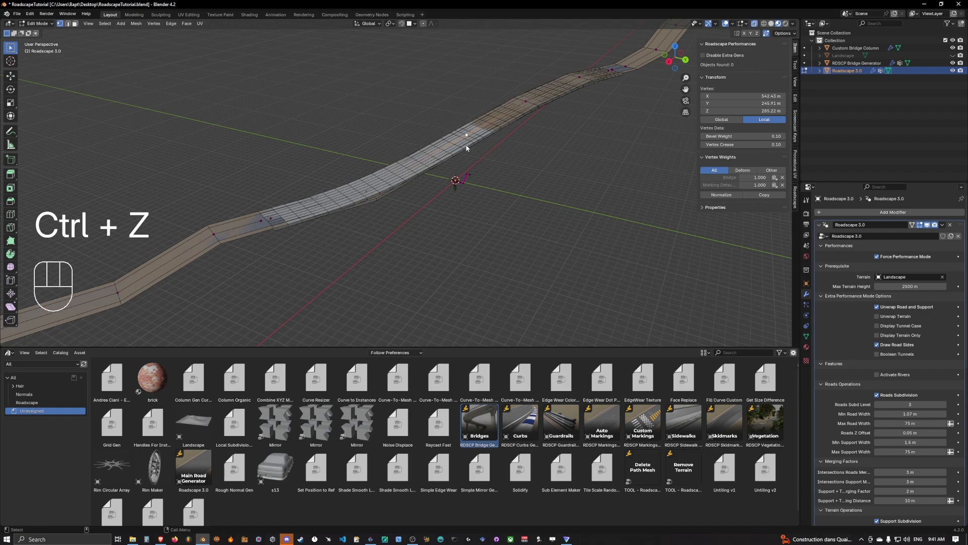
# - Return to Object Mode and turn on Disable Extra Gens in the Roadscape performance settings
pyautogui.press('Tab')
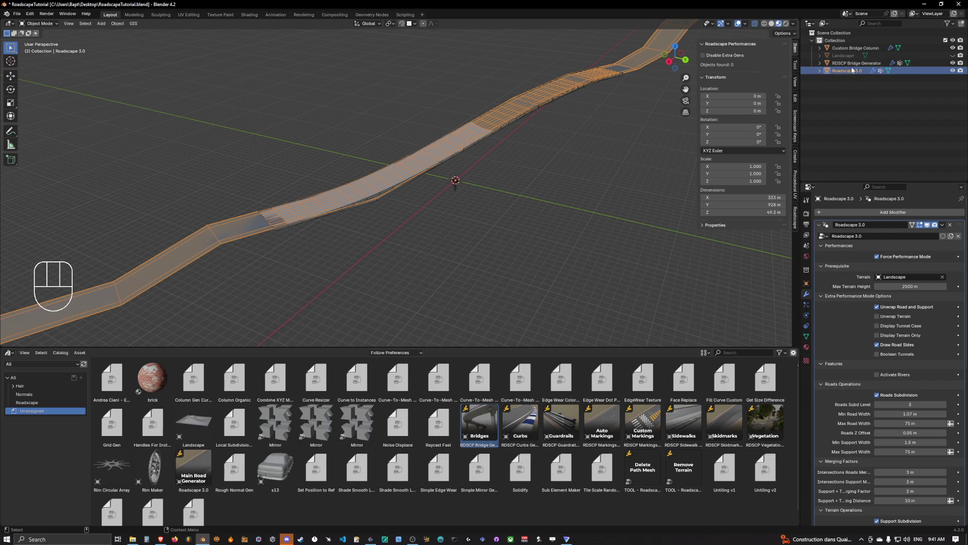
pyautogui.click(703, 55)
pyautogui.click(715, 57)
pyautogui.click(723, 59)
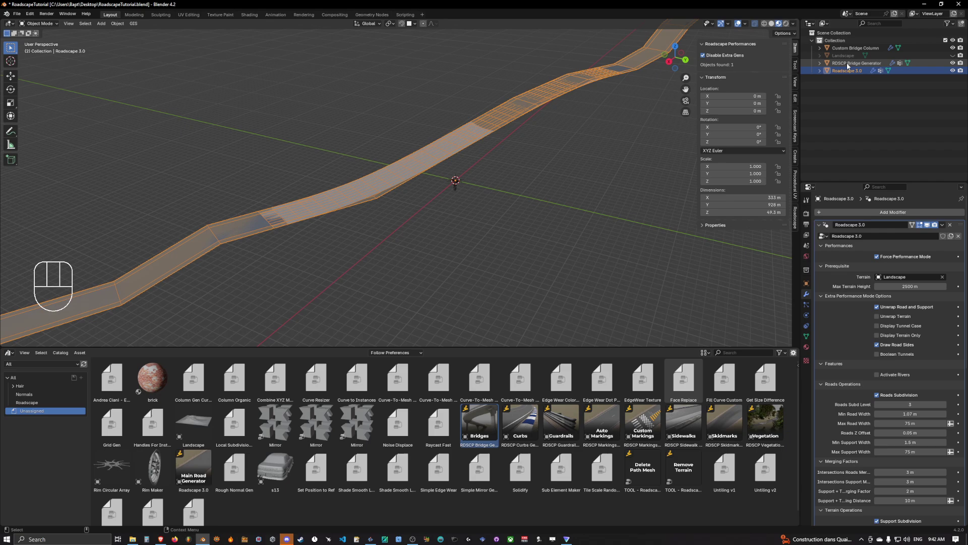
# - Try raising the bridge's middle vertex along Z with the extra generators disabled, and undo the move
pyautogui.press('Tab')
pyautogui.press('g')
pyautogui.press('z')
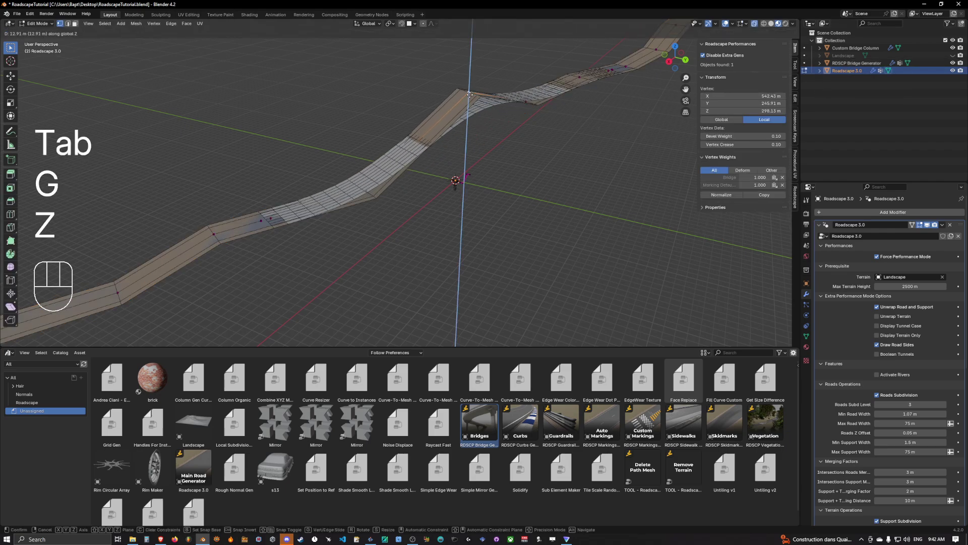
pyautogui.click(480, 110)
pyautogui.hotkey('ctrl', 'z')
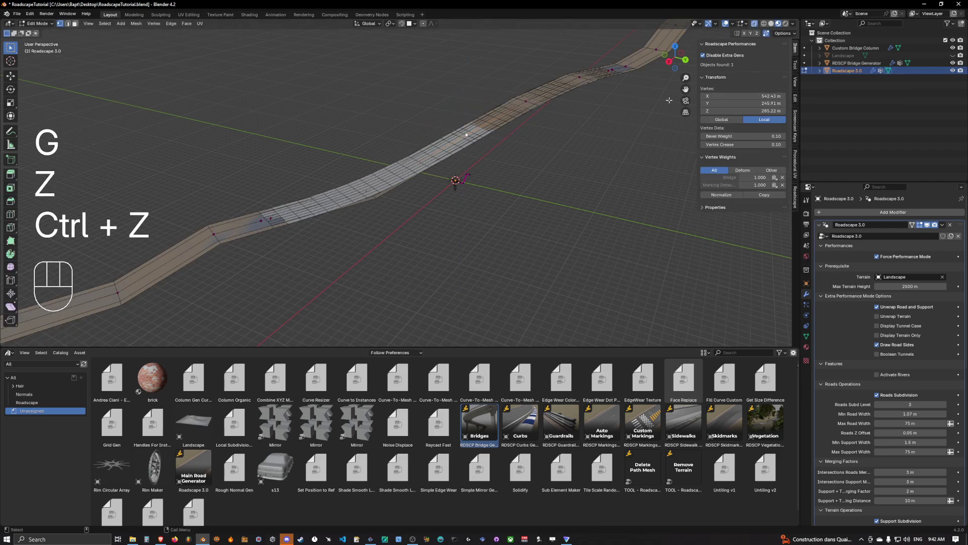
# - Return to Object Mode, turn off Force Performance Mode on Roadscape 3.0, and turn off Disable Extra Gens
pyautogui.press('Tab')
pyautogui.press('q')
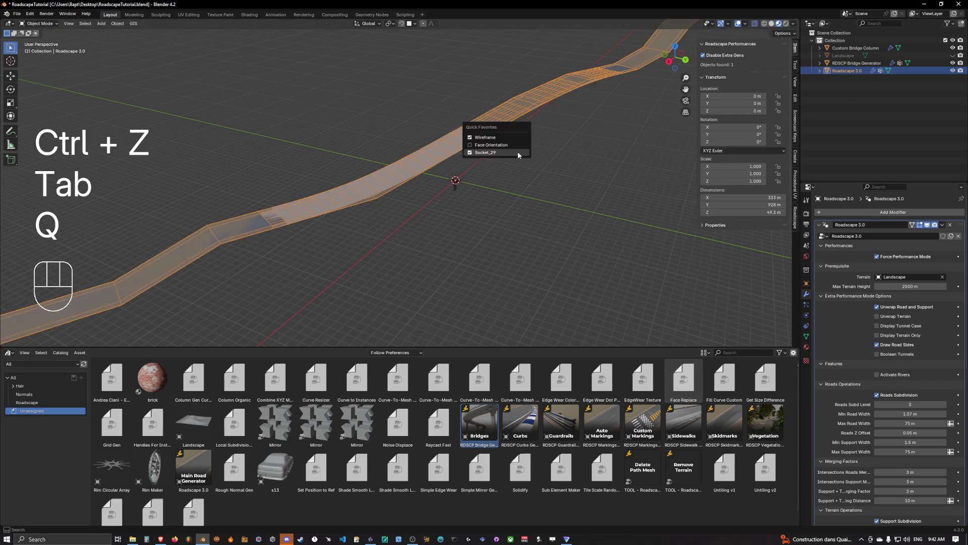
pyautogui.click(727, 56)
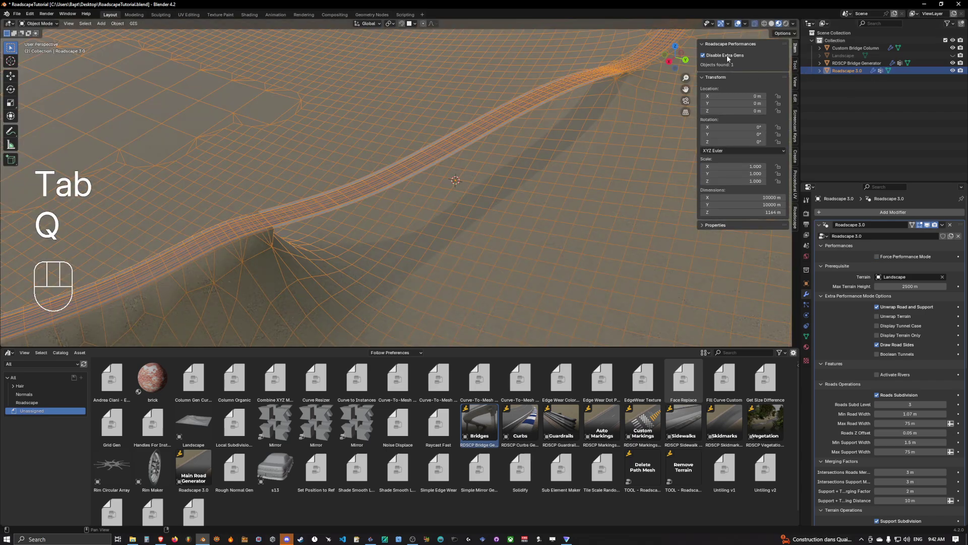
pyautogui.click(716, 56)
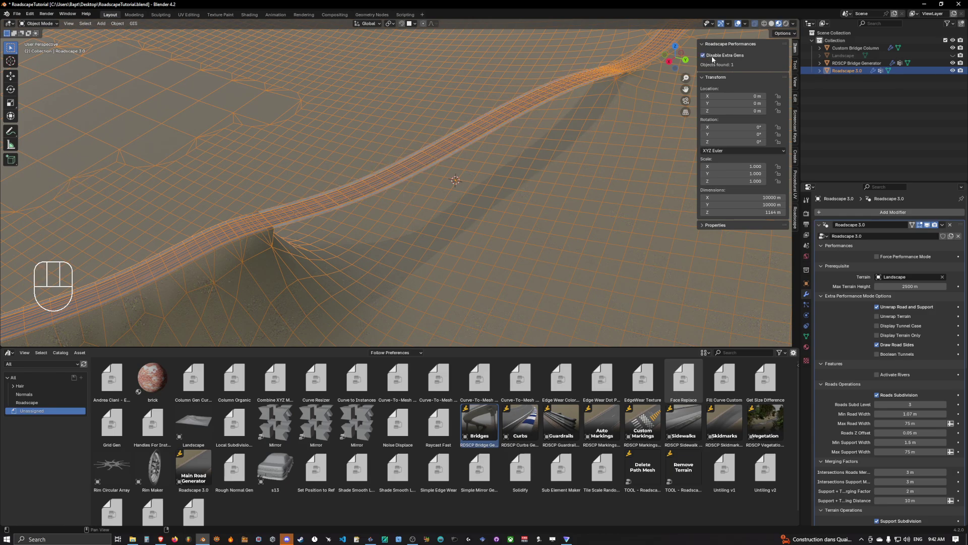
pyautogui.click(713, 56)
pyautogui.click(713, 56)
pyautogui.click(712, 56)
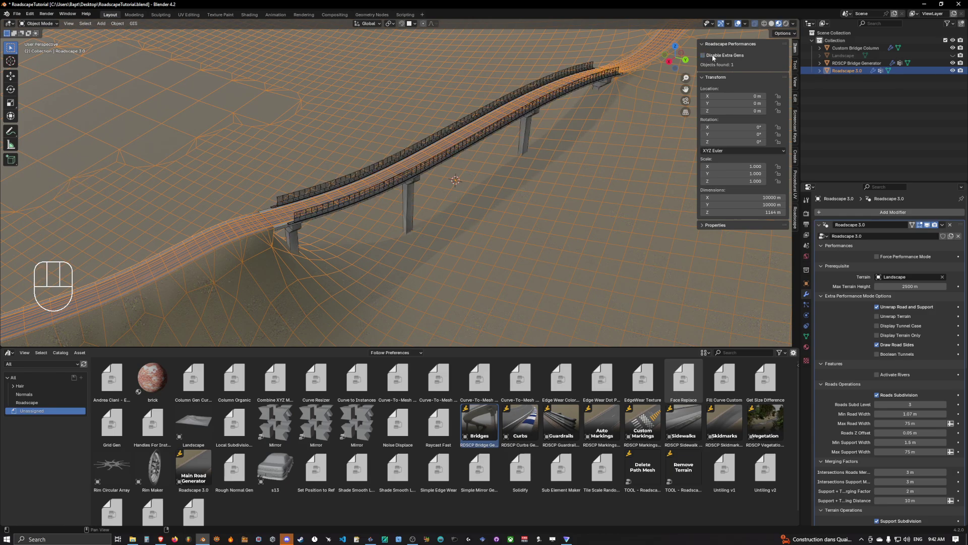
pyautogui.click(713, 57)
pyautogui.click(713, 57)
# - Hide the viewport overlays and examine the generated bridge, its supports and the side road's free end on the terrain
pyautogui.moveTo(486, 146); pyautogui.dragTo(481, 115, button='middle')
pyautogui.scroll(4, 519, 114)
pyautogui.scroll(4, 457, 156)
pyautogui.click(737, 24)
pyautogui.scroll(3, 570, 101)
pyautogui.scroll(2, 437, 101)
pyautogui.scroll(-5, 474, 123)
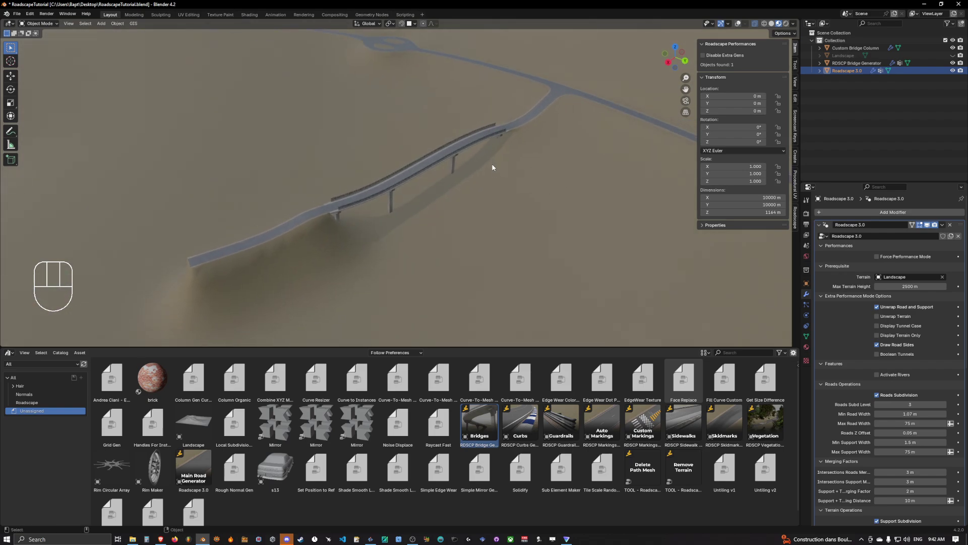
pyautogui.moveTo(458, 186)
pyautogui.mouseDown(button='middle')
pyautogui.moveTo(464, 198)
pyautogui.moveTo(434, 212)
pyautogui.moveTo(465, 161)
pyautogui.moveTo(468, 183)
pyautogui.mouseUp(button='middle')
pyautogui.keyDown('shift'); pyautogui.moveTo(413, 310); pyautogui.dragTo(460, 180, button='middle'); pyautogui.keyUp('shift')
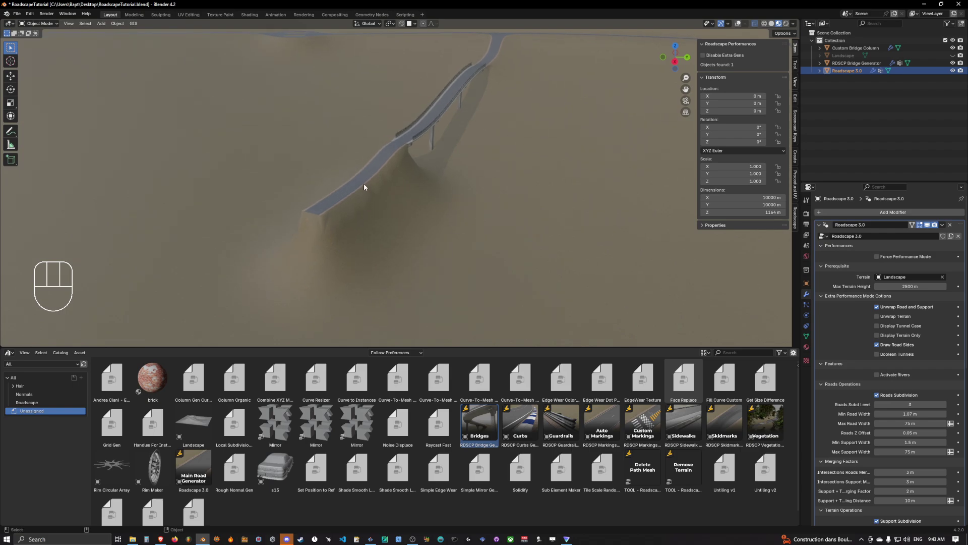